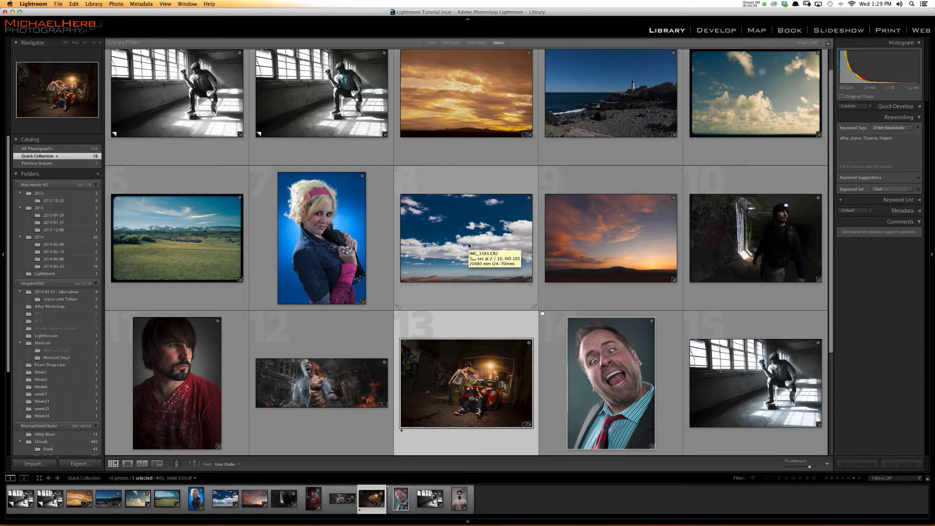
- Open the export settings for the selected alley photo and set the export location to a specific folder
click(53, 3)
click(54, 3)
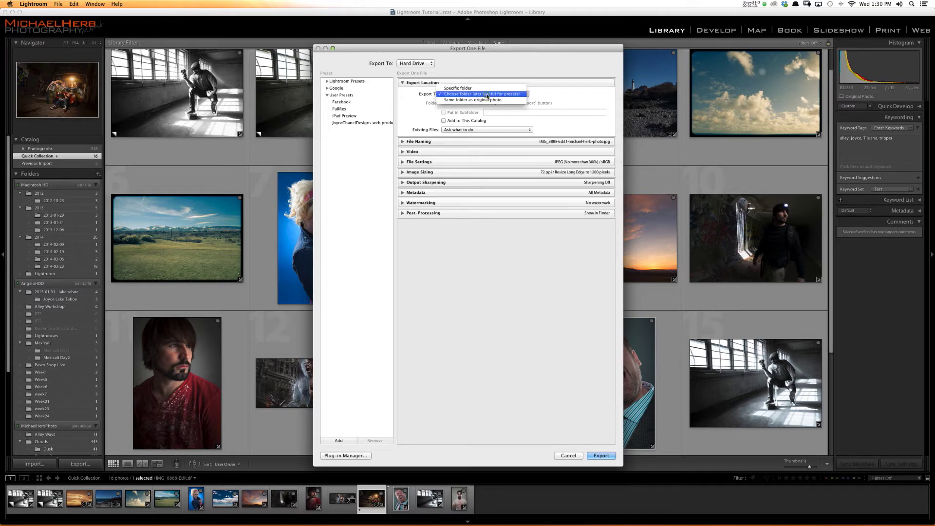
key(Escape)
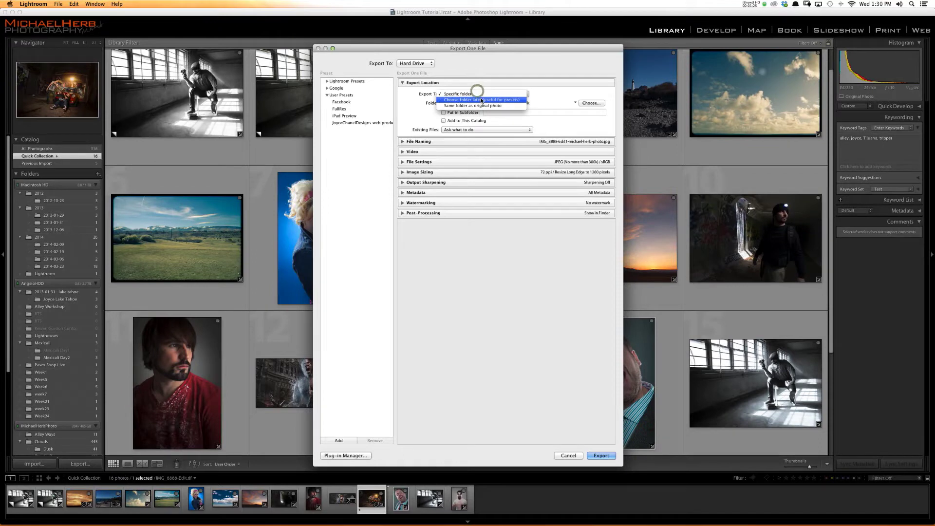
click(481, 100)
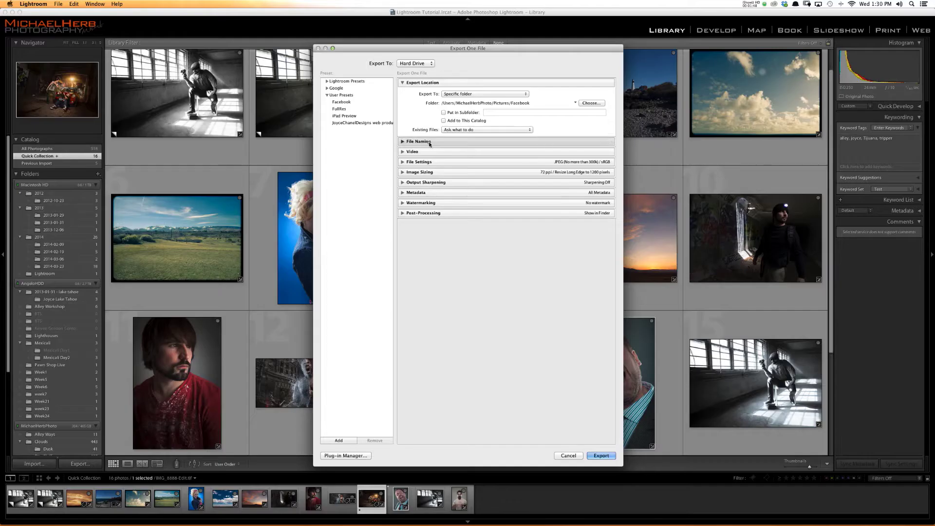
- Rebuild the custom file naming template as Filename, Sequence # (1) and a custom text suffix with the photographer's name
click(428, 142)
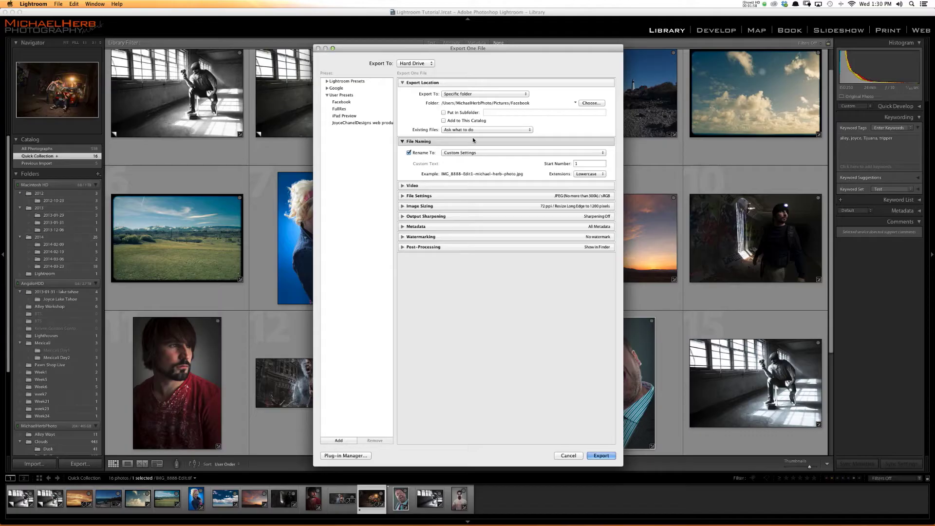
click(478, 153)
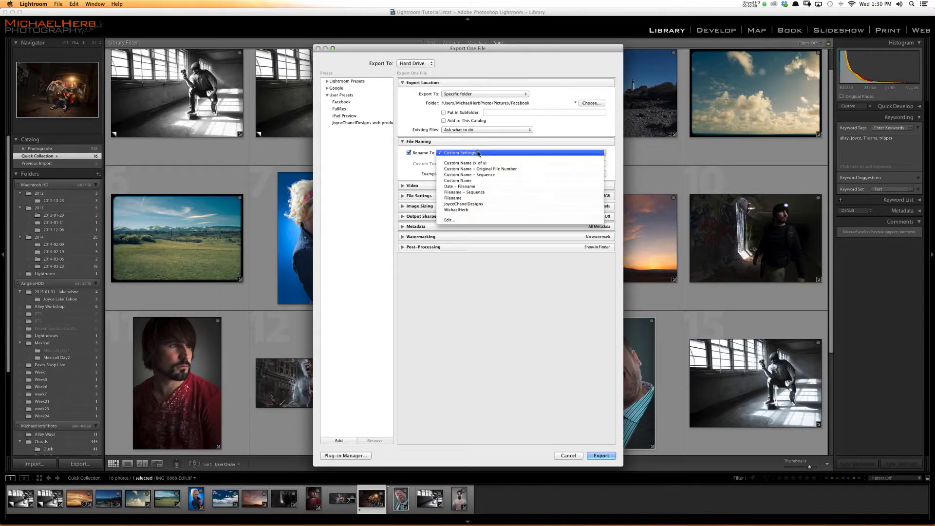
click(471, 219)
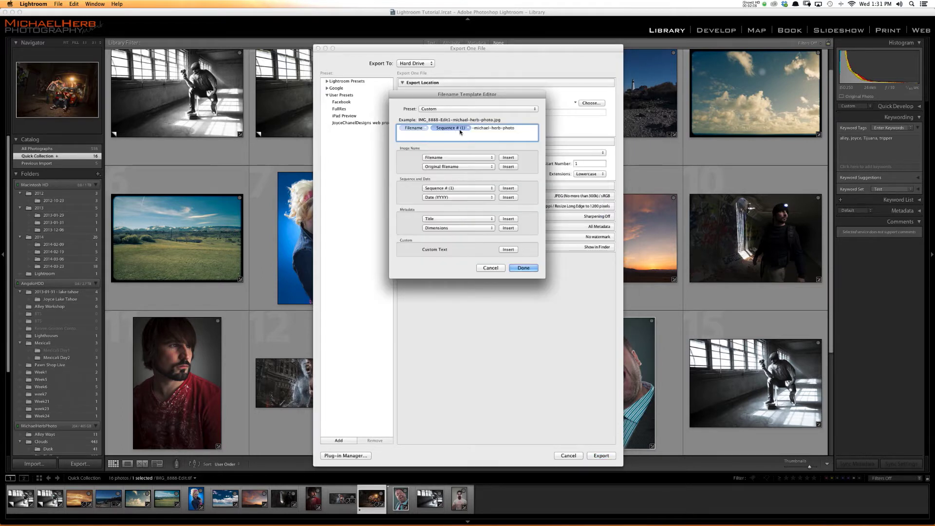
key(BackSpace)
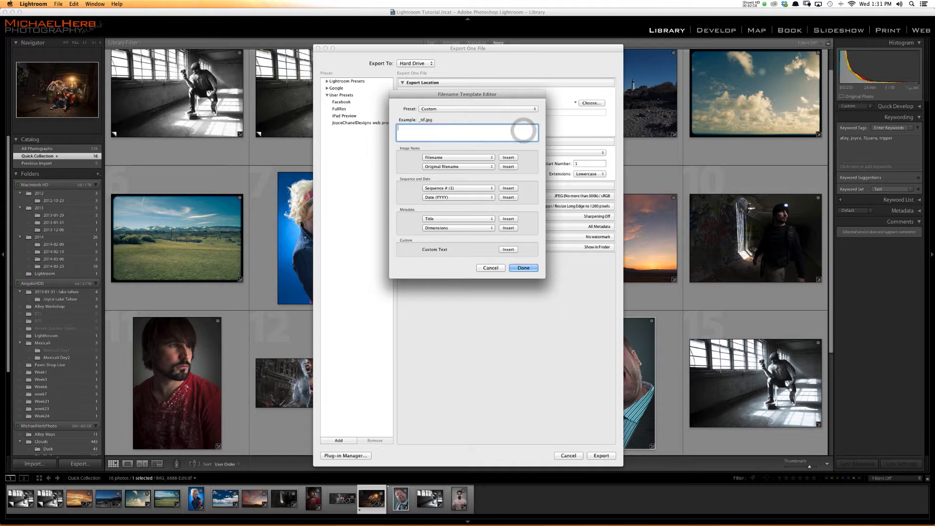
click(507, 158)
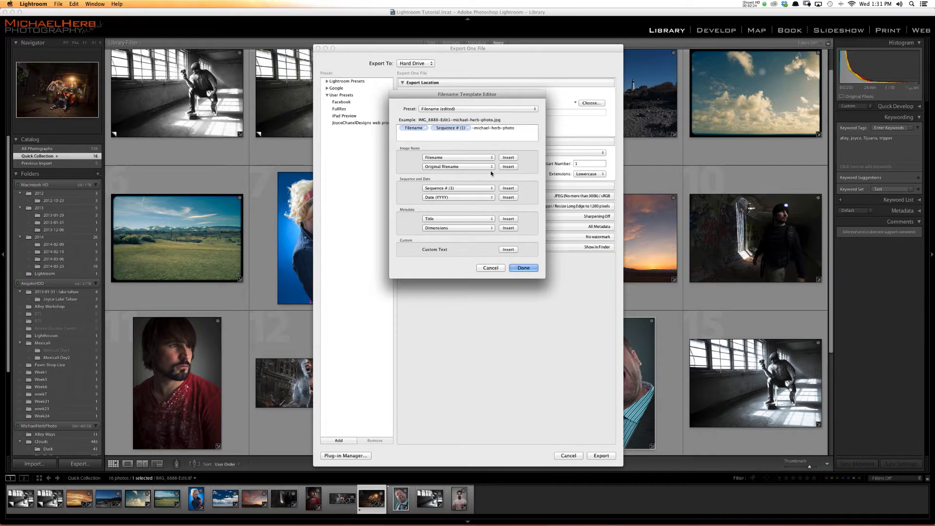
click(462, 111)
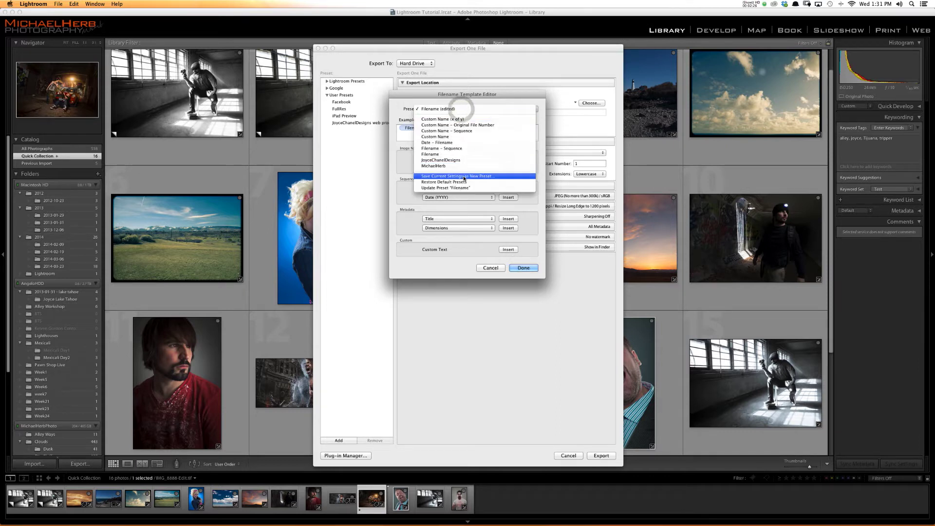
click(421, 270)
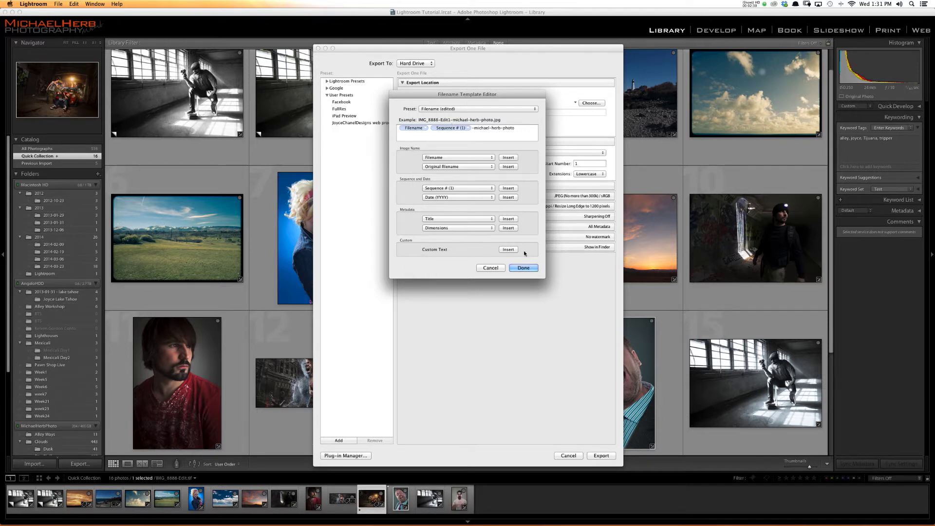
click(523, 268)
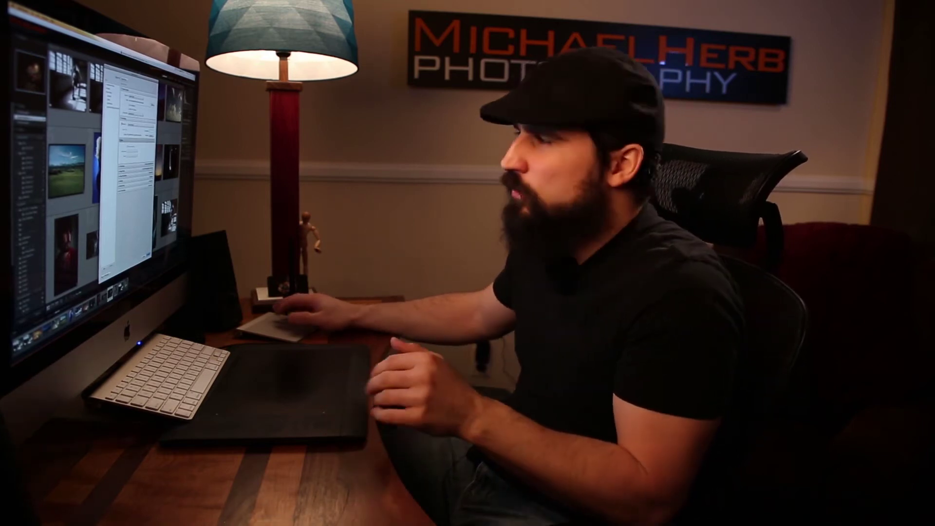
- Expand the File Settings and Image Sizing sections to examine the format, file size limit and resize options
click(407, 185)
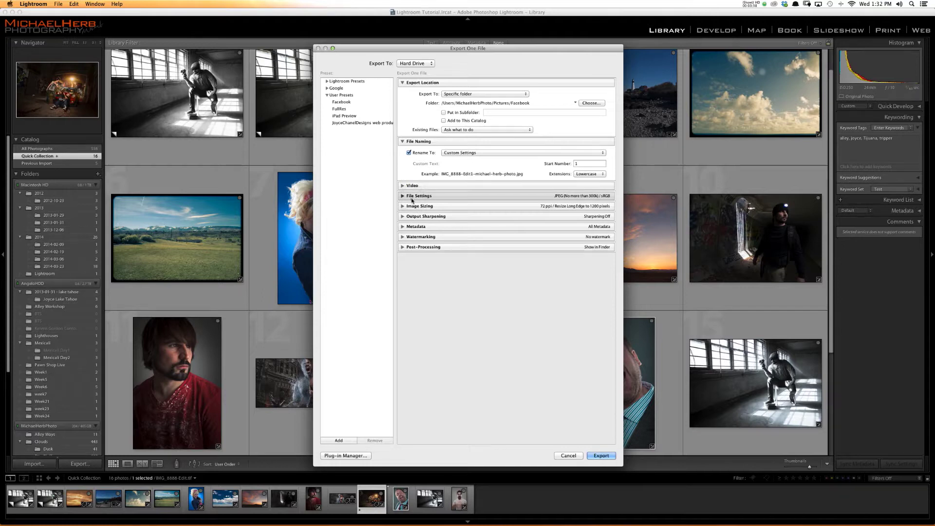
click(412, 197)
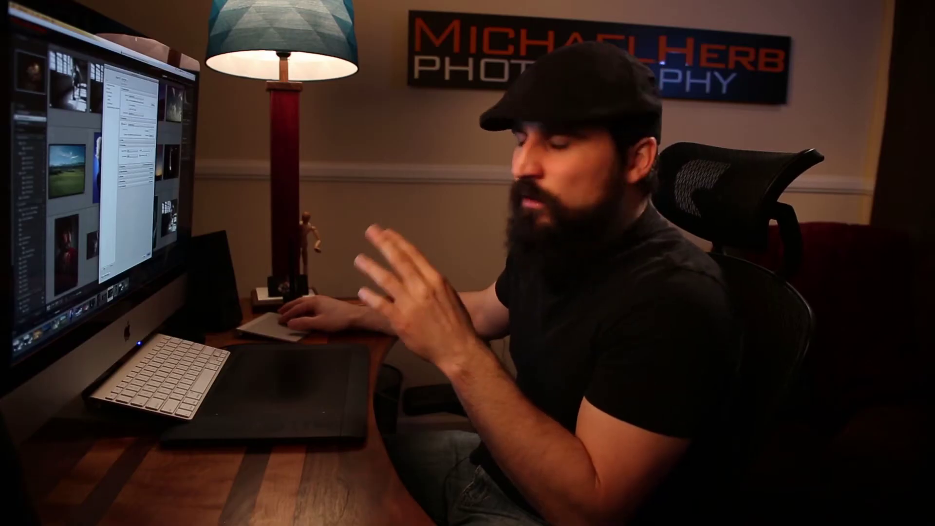
click(442, 240)
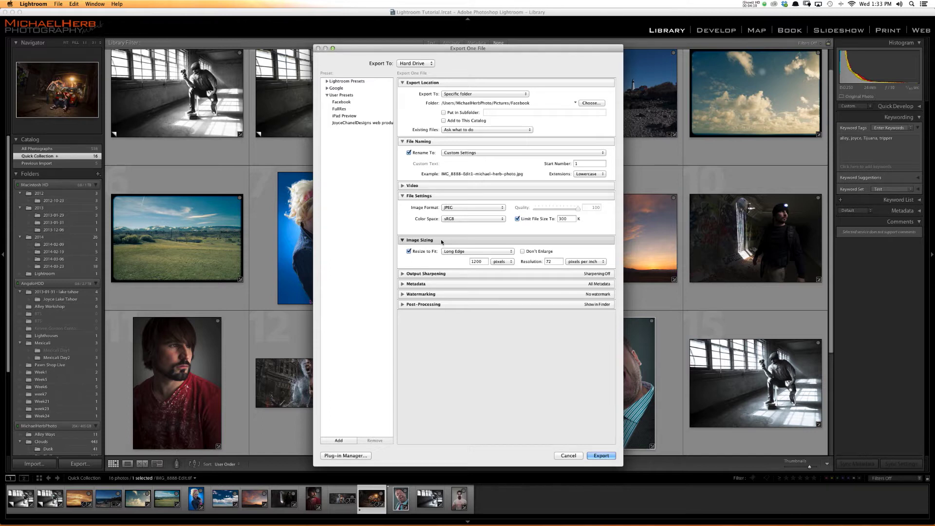
- Try Megapixels as the resize-to-fit method, and return it to Long Edge
click(455, 252)
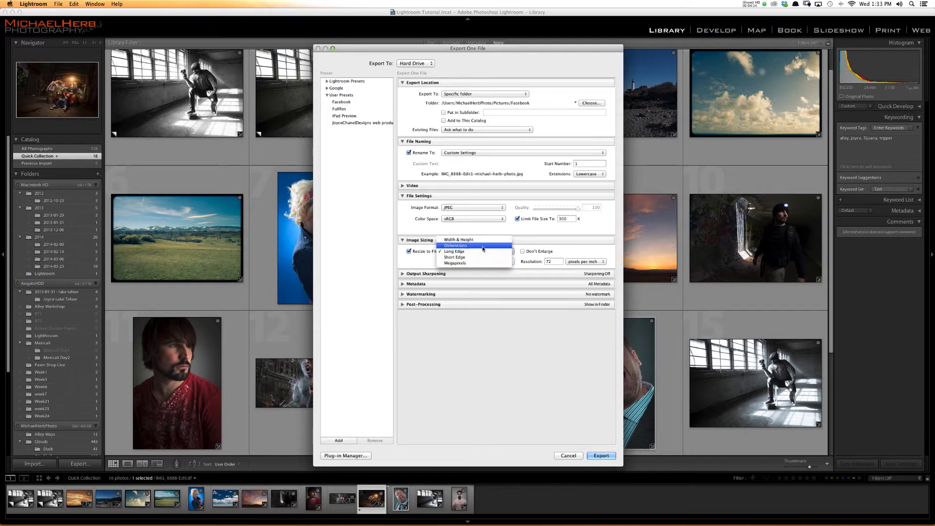
click(479, 264)
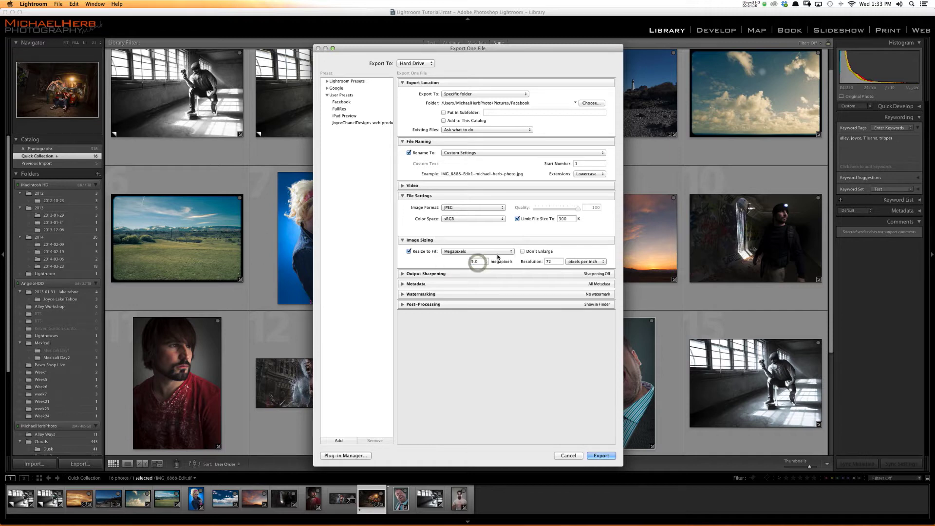
click(466, 252)
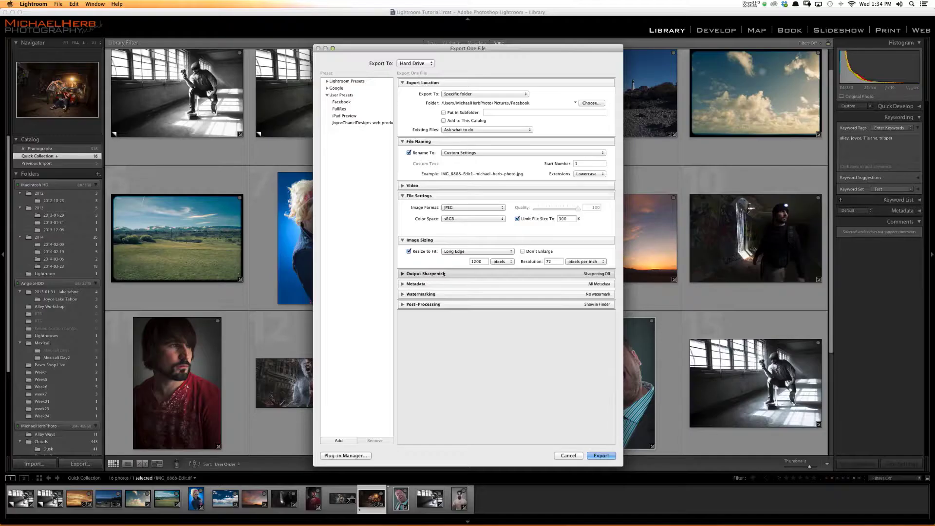
- Expand the remaining export sections to examine the output sharpening, metadata, watermarking and post-processing options
click(443, 273)
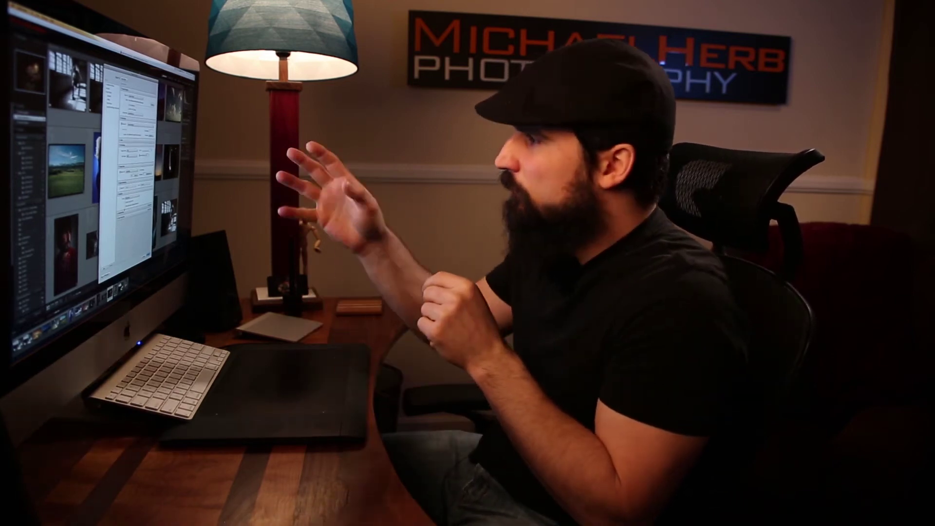
click(132, 194)
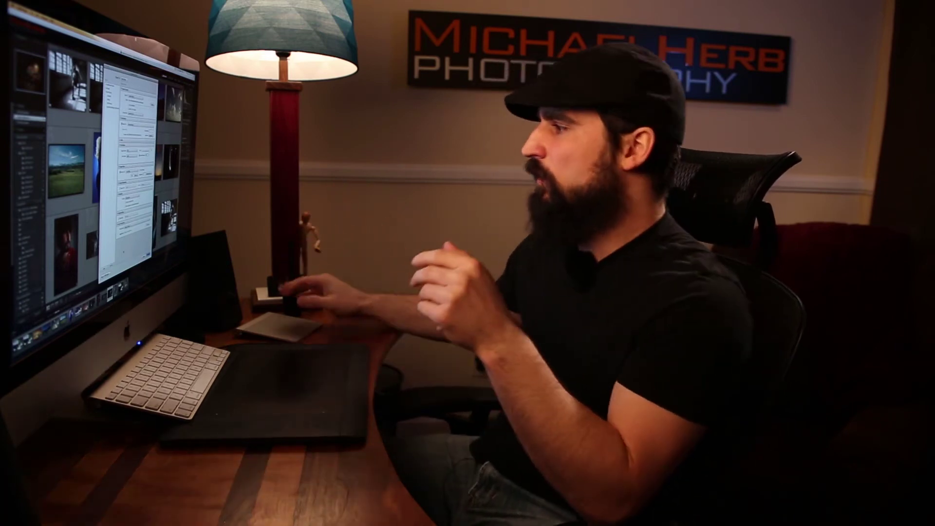
click(137, 222)
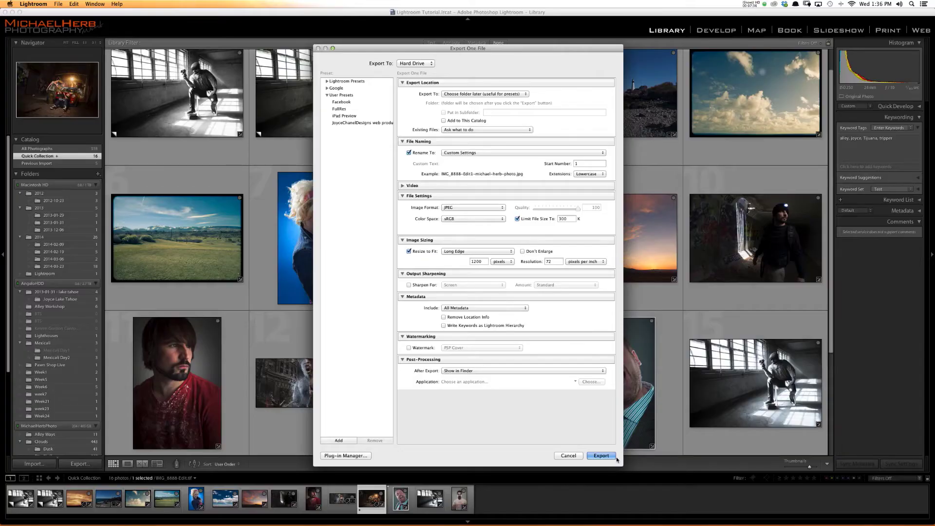
- Export the photo into a new folder named "export" inside the Lightroom Tutorial folder
click(614, 456)
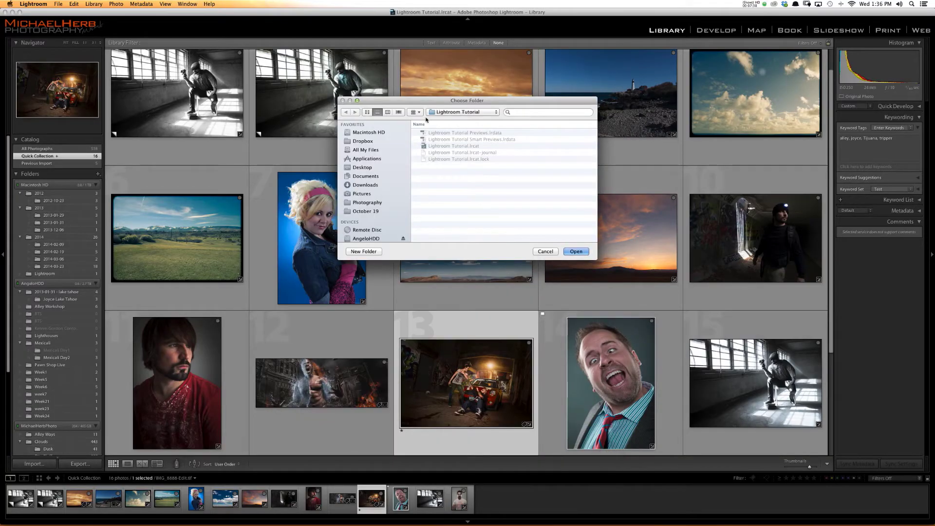
click(367, 193)
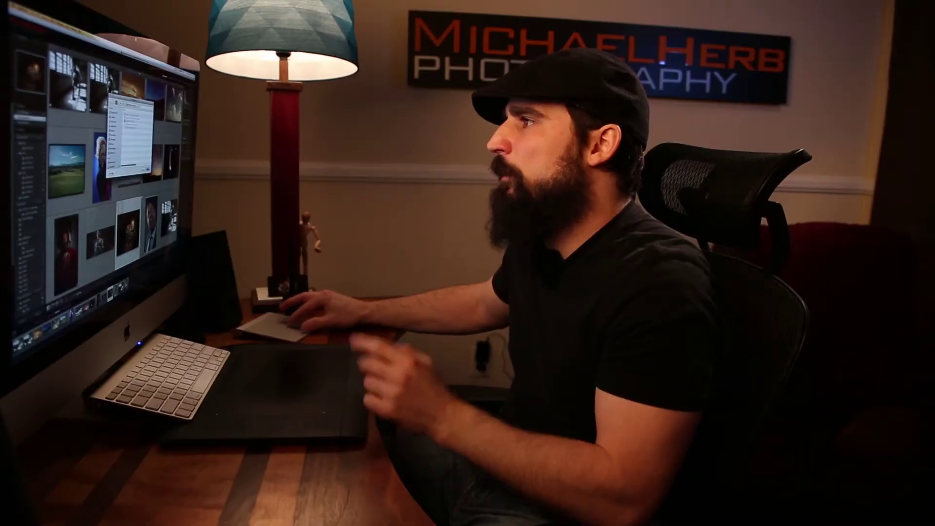
click(364, 251)
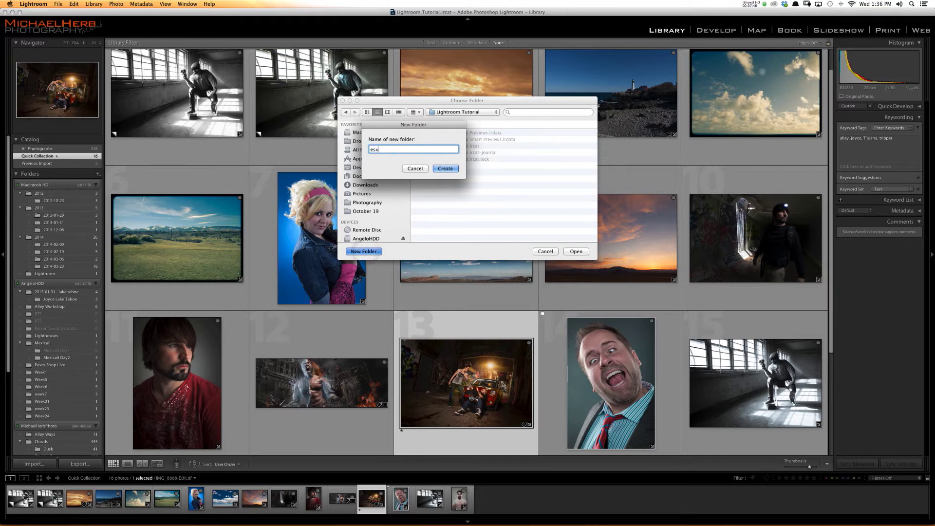
text(export)
key(Return)
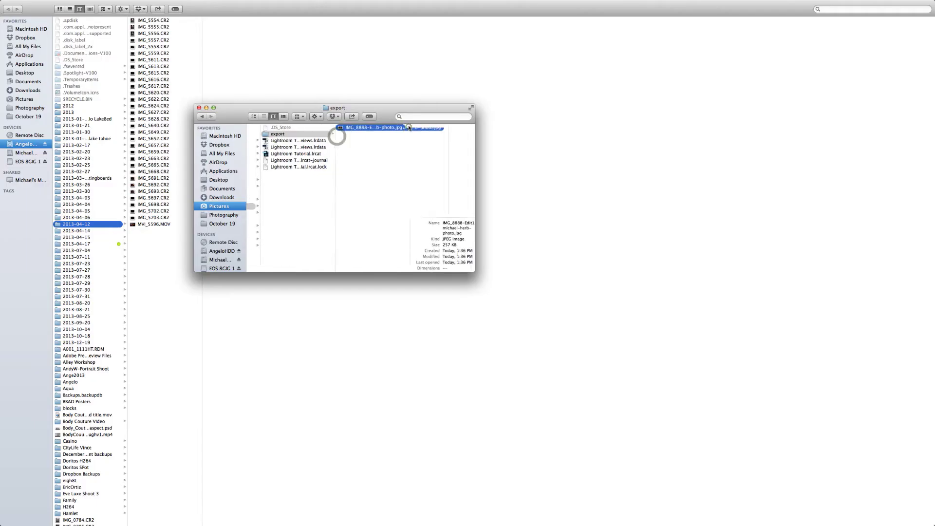
- Preview the exported JPEG in Finder and open its file information to check the size and dimensions
key(space)
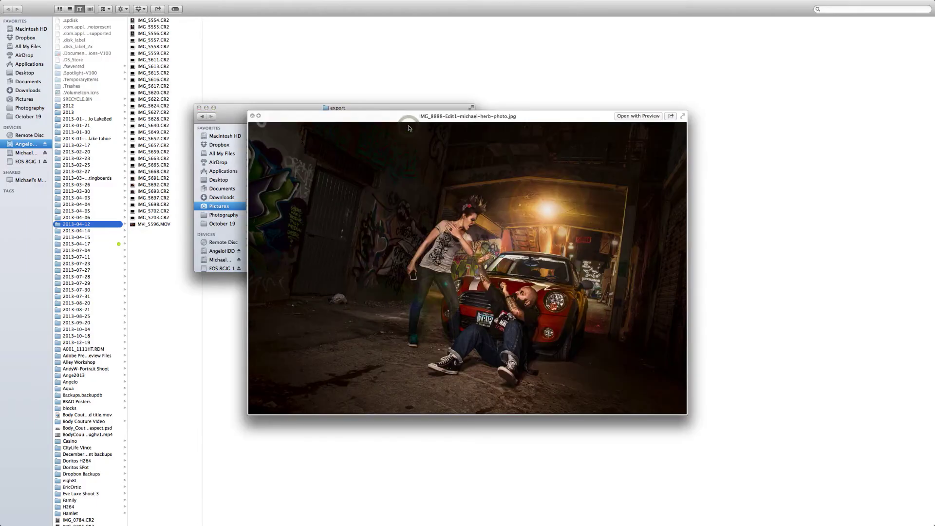
key(space)
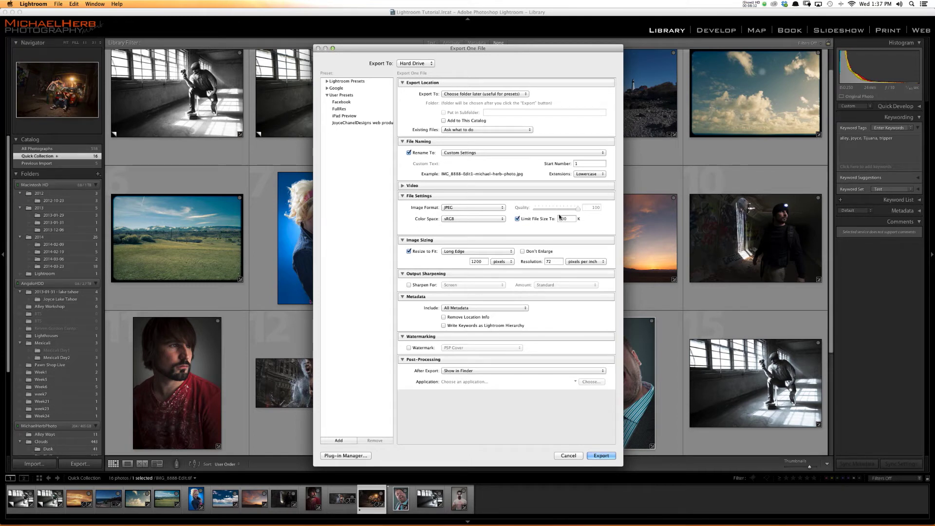
key(super+Tab)
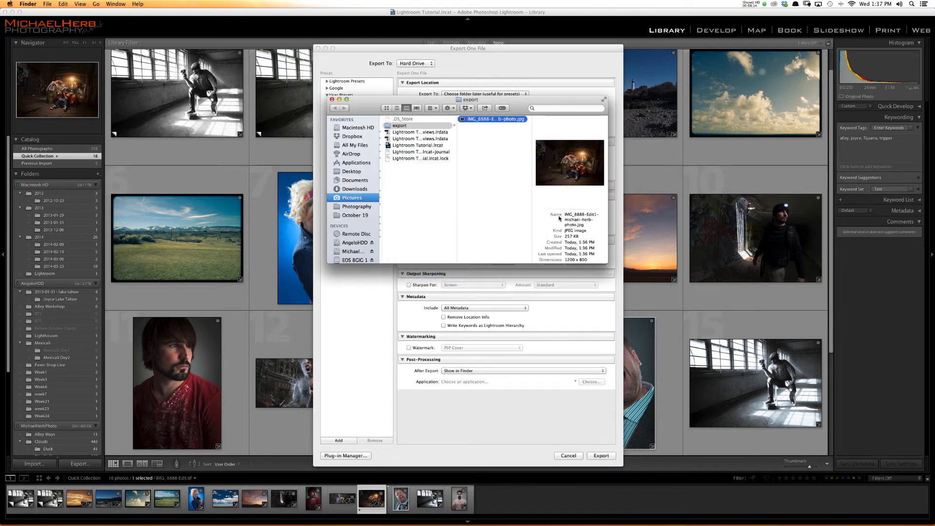
key(space)
right_click(472, 123)
click(493, 165)
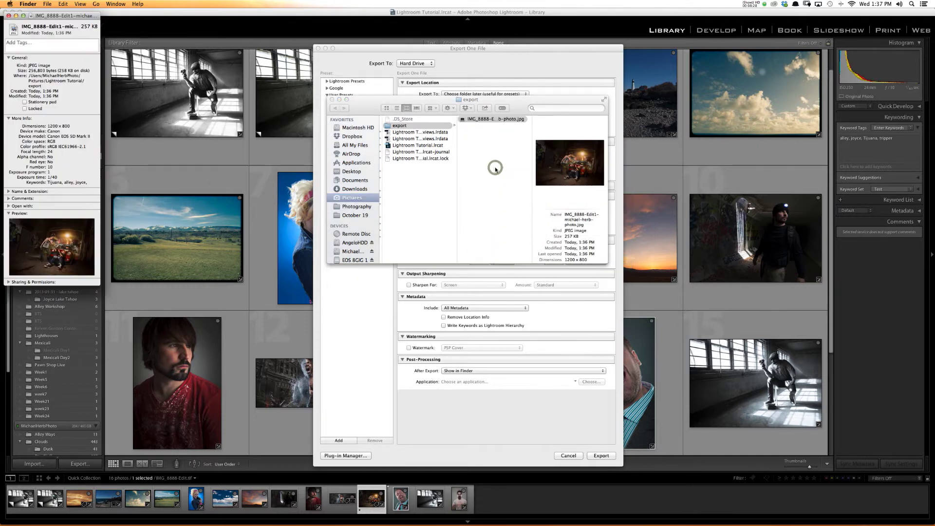
drag(68, 21, 309, 62)
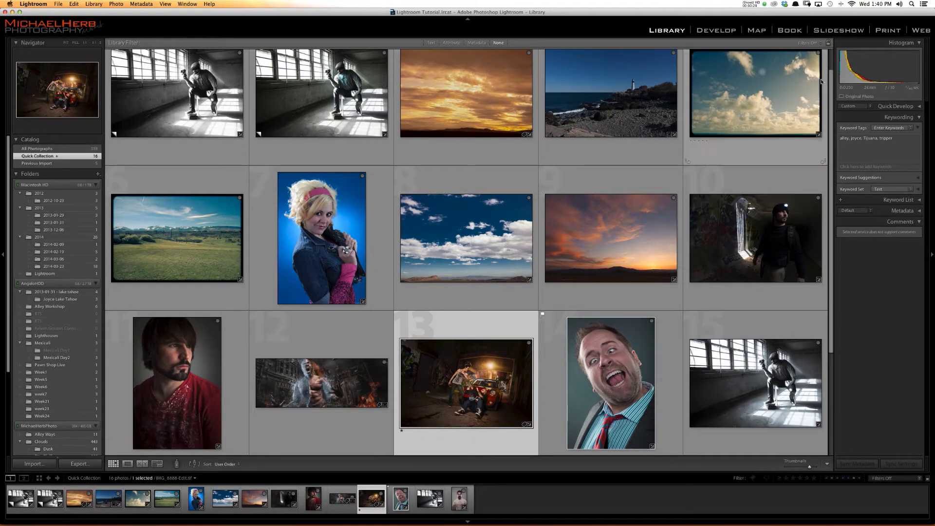
- Open the Watermark Editor from the photo's export settings, enlarge its window and set the watermark style to Text
mouse_move(404, 426)
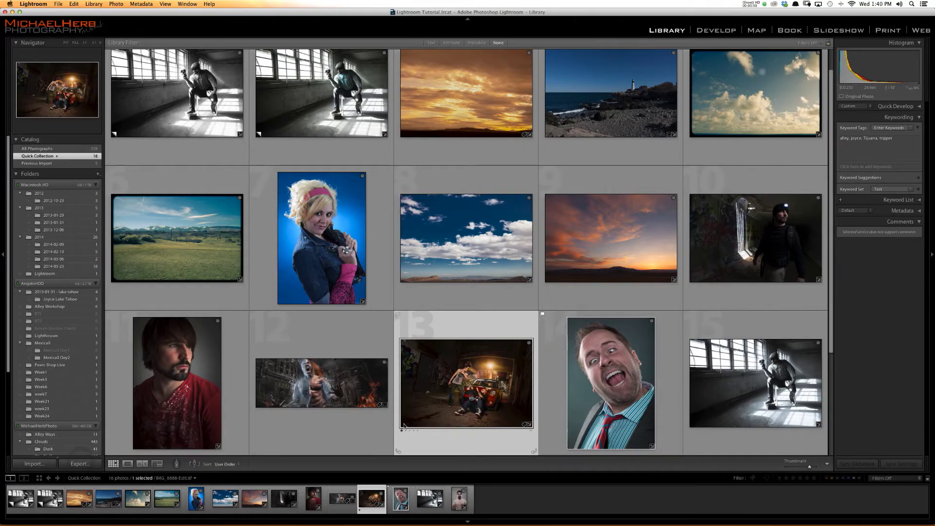
click(79, 464)
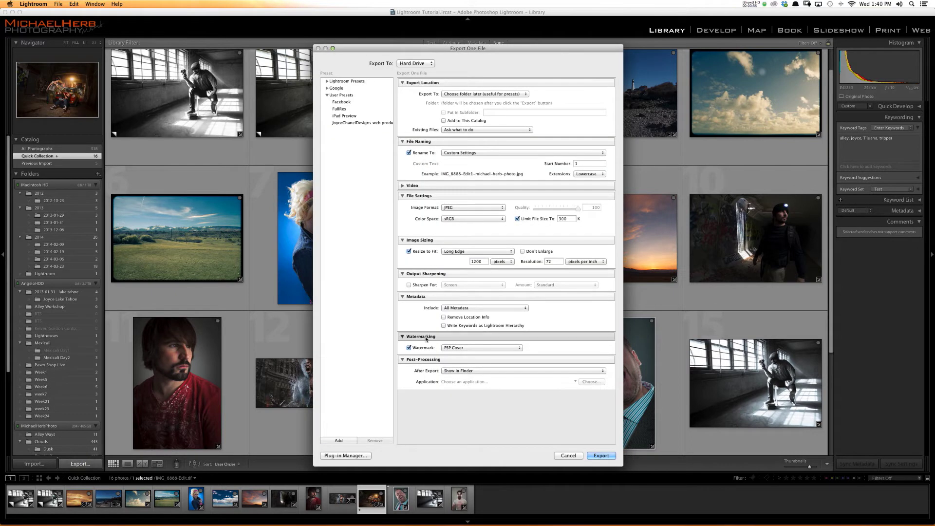
click(456, 349)
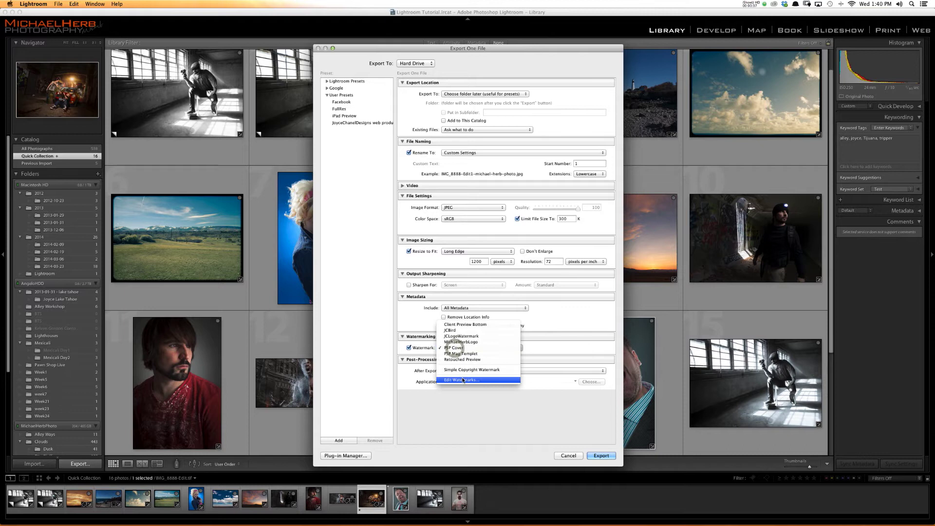
click(462, 380)
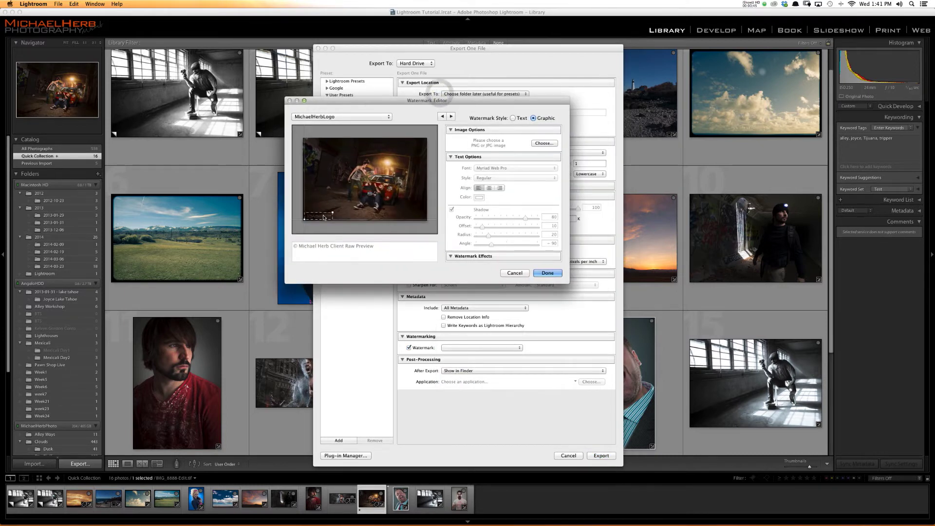
drag(570, 282, 789, 418)
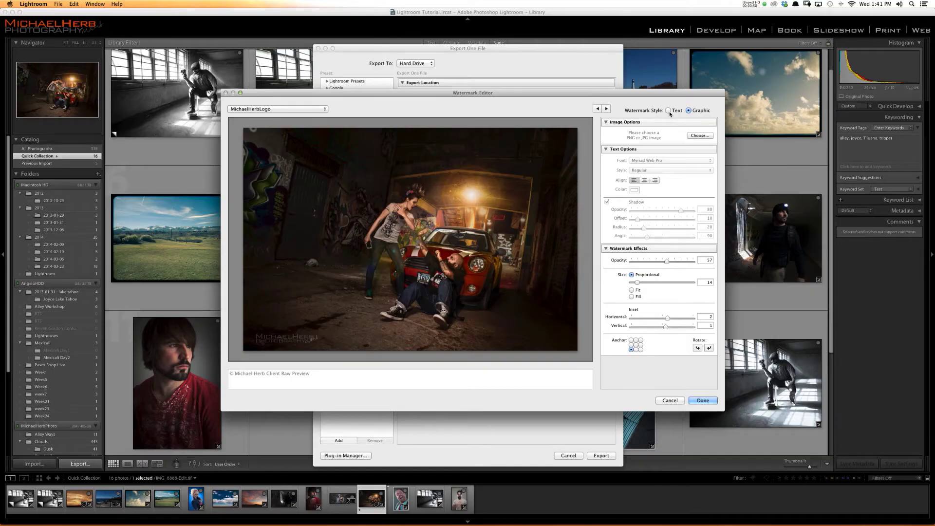
click(671, 111)
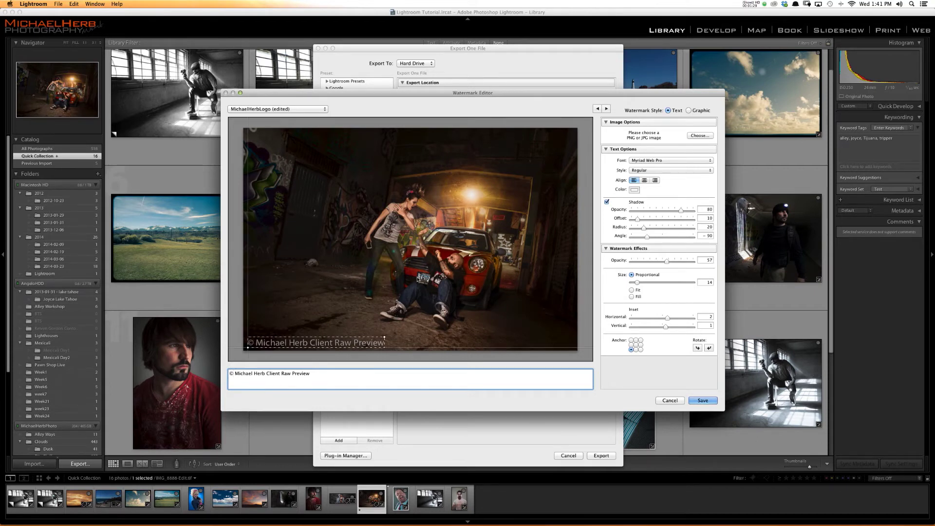
- Set the text watermark's shadow opacity to 82, its overall opacity to 62 and its proportional size to 26
mouse_move(675, 211)
mouse_down()
mouse_move(659, 212)
mouse_move(682, 209)
mouse_up()
drag(666, 261, 669, 261)
mouse_move(637, 282)
mouse_down()
mouse_move(672, 283)
mouse_move(641, 283)
mouse_up()
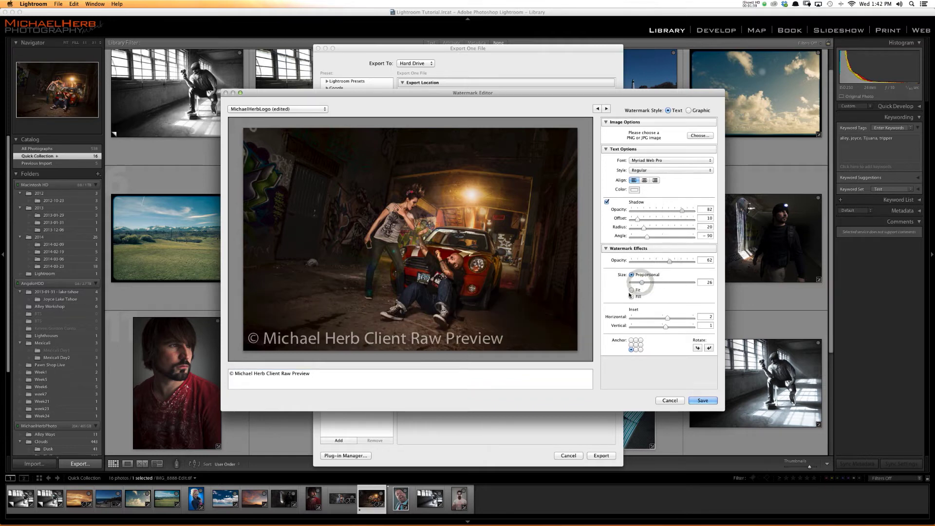
- Try the Fill and Fit sizes for the text watermark, and return to Proportional at size 15
click(632, 296)
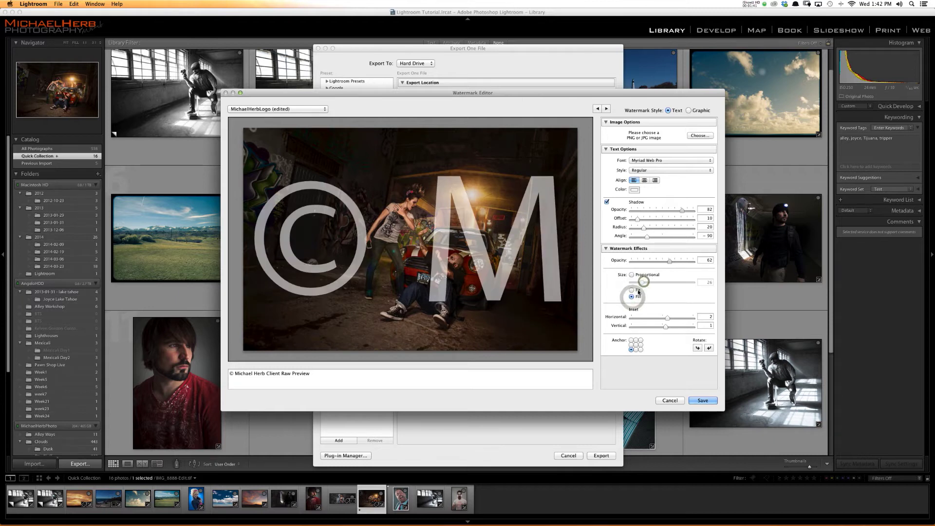
click(631, 290)
click(632, 274)
drag(643, 282, 637, 283)
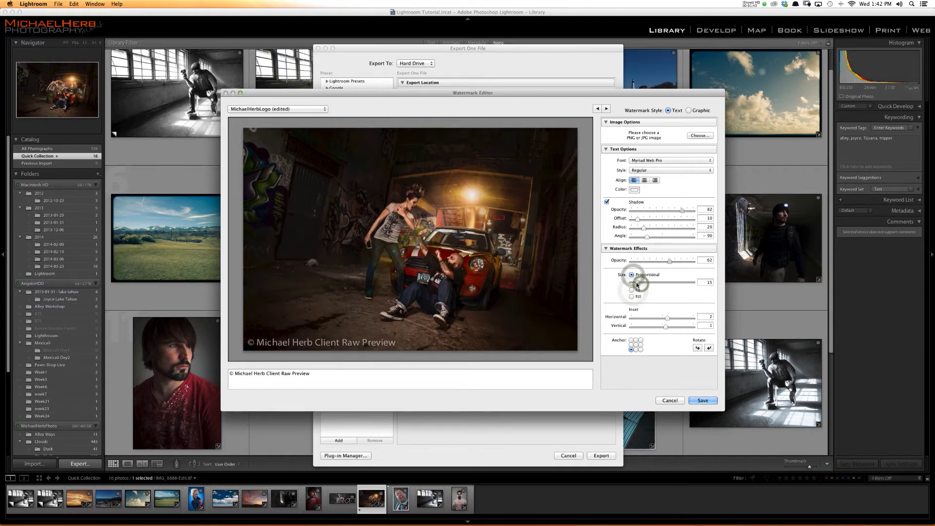
- Set the text watermark's horizontal inset to 1 and try the top-left anchor before returning it to the bottom-left corner
drag(668, 318, 665, 318)
click(631, 341)
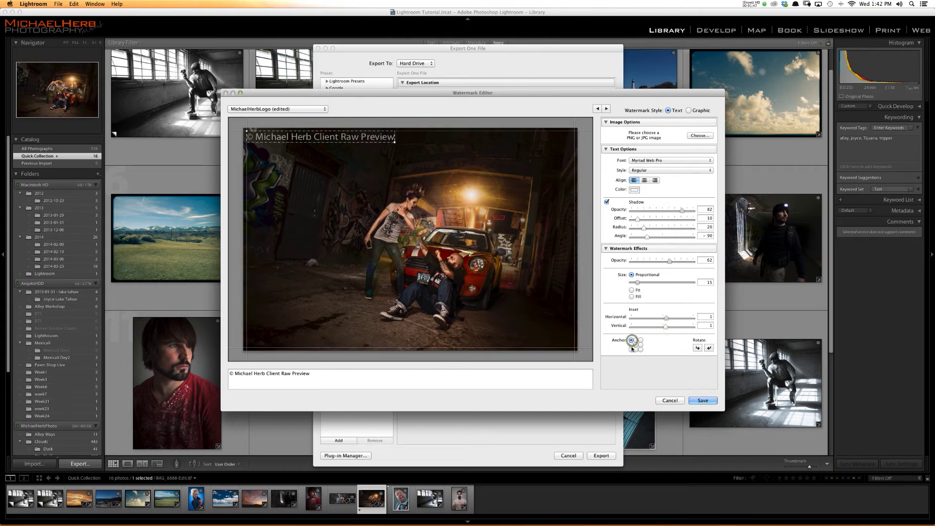
click(631, 350)
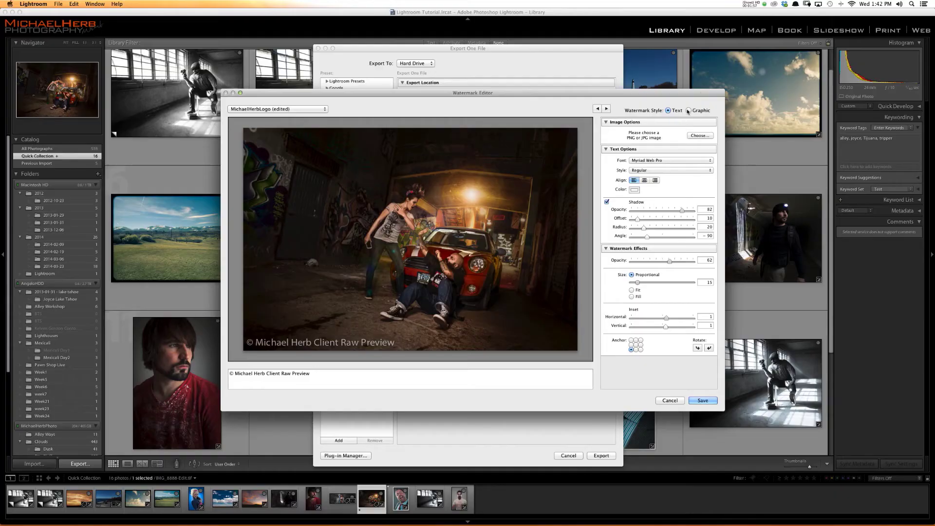
- Switch the watermark style to Graphic and load "MichaelHerbPhoto_logo copy.png" from the Lightroom Tutorial folder in Pictures
click(688, 111)
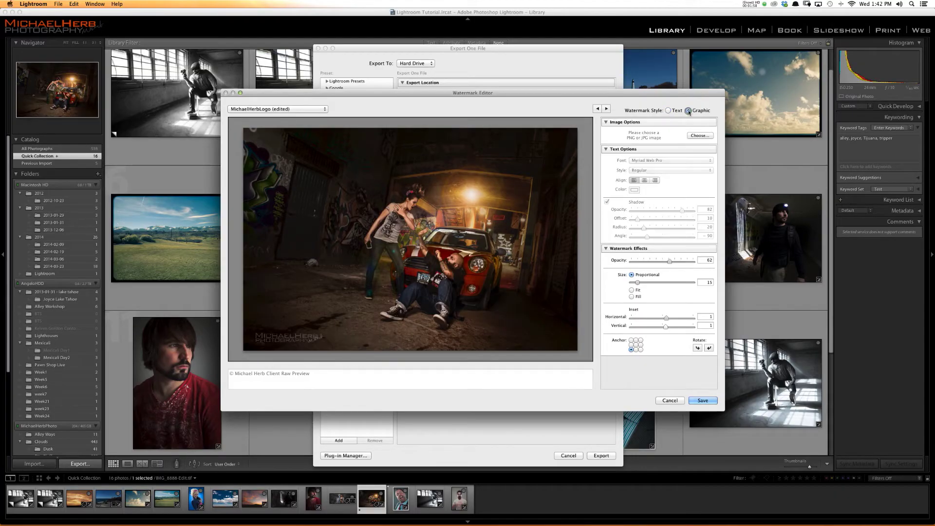
click(700, 136)
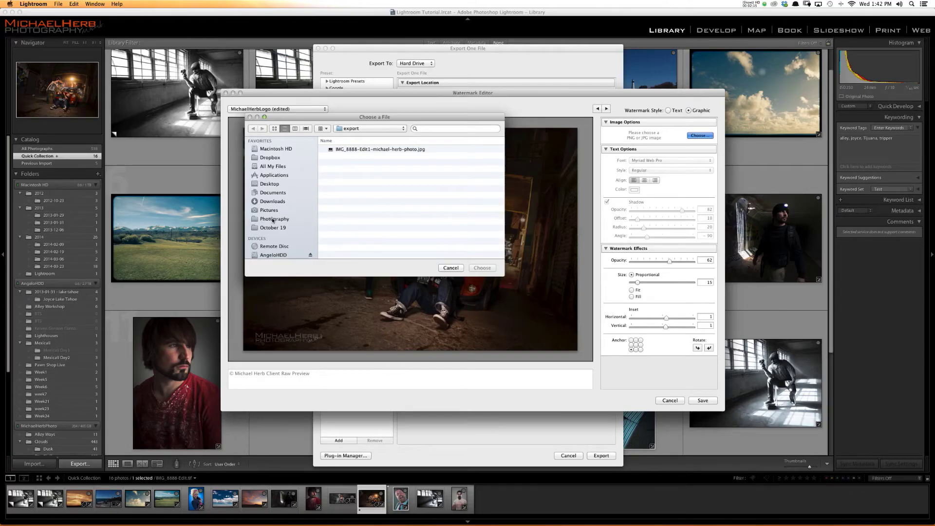
click(273, 220)
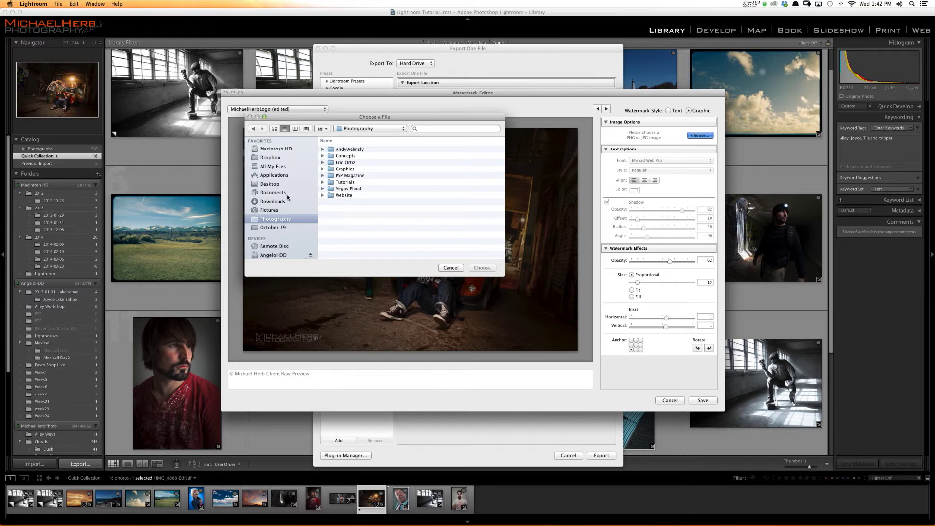
click(274, 211)
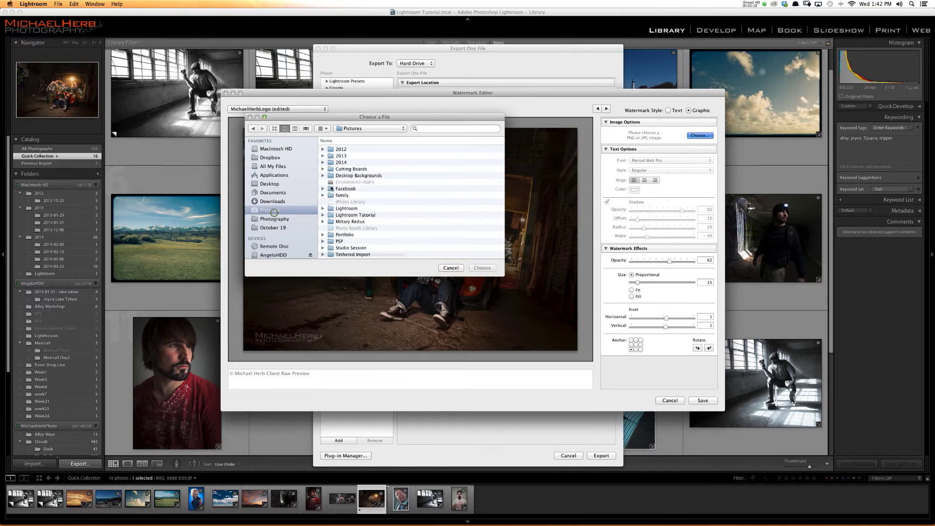
double_click(351, 215)
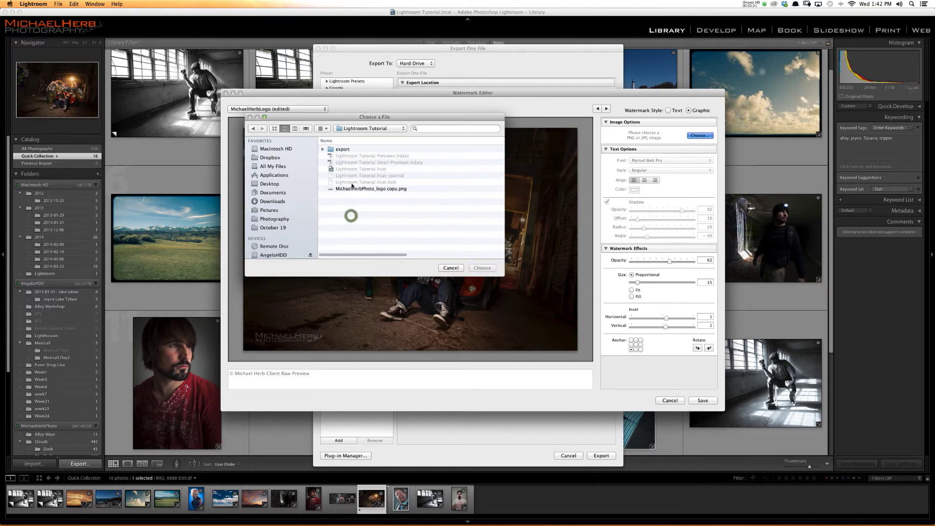
click(351, 190)
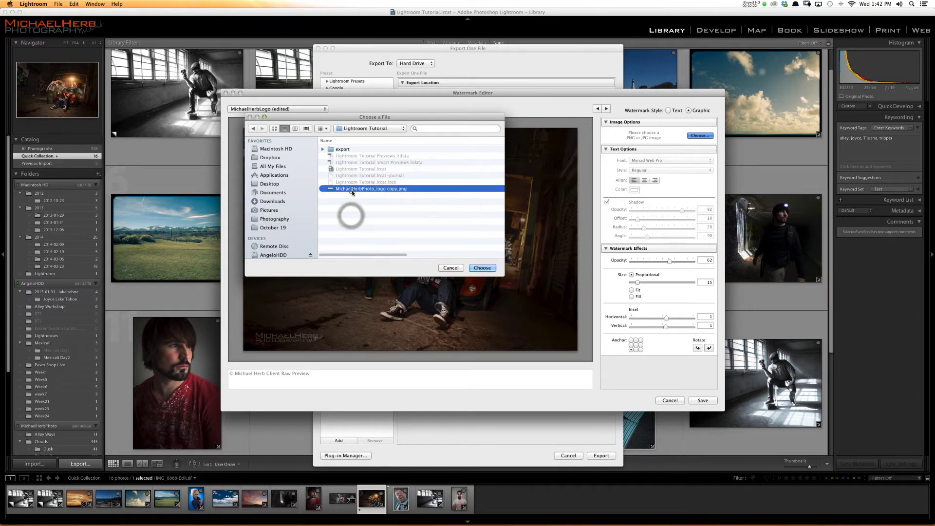
click(481, 267)
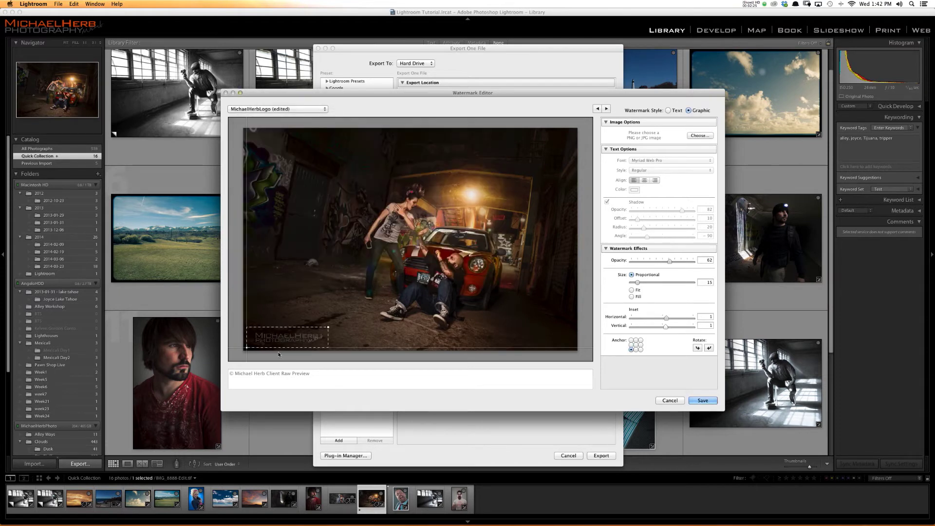
- Set the logo watermark's opacity to 69, anchor it at the photo's centre, and try larger proportional sizes before reducing it to 28
drag(669, 261, 639, 286)
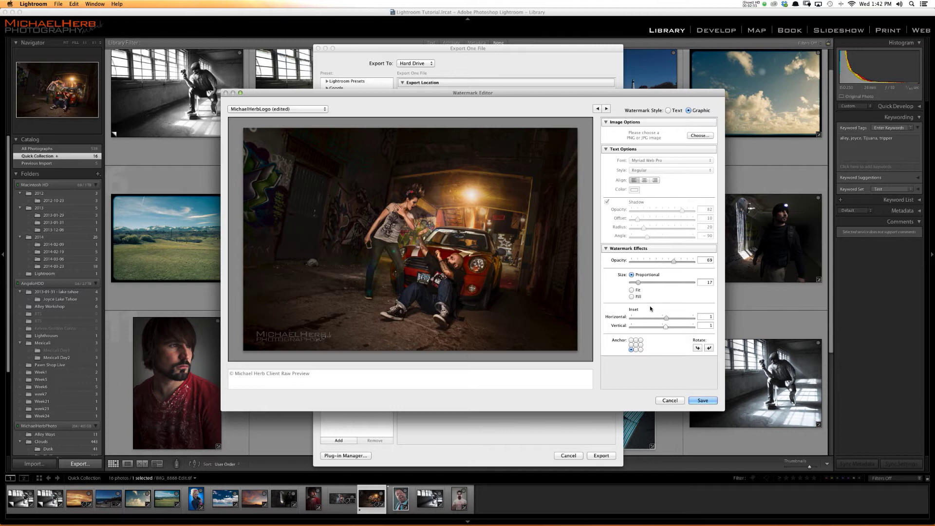
click(636, 345)
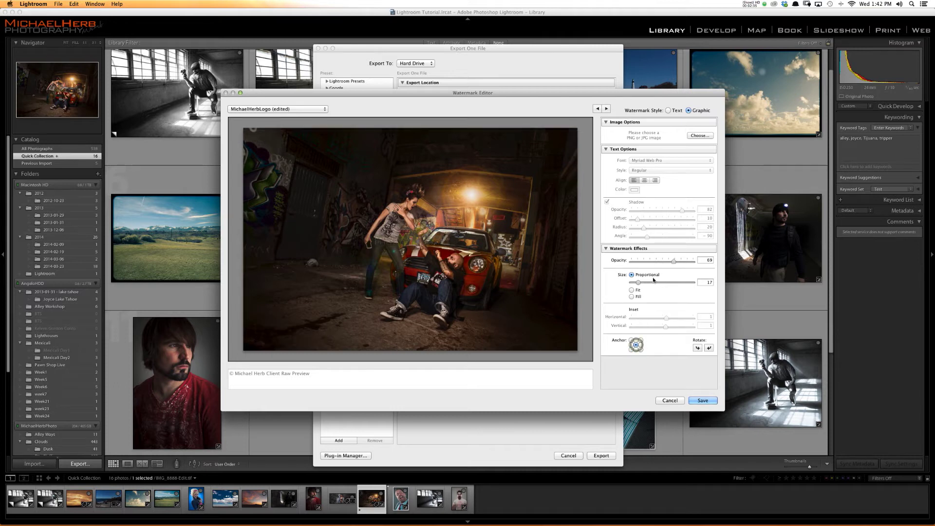
drag(647, 282, 658, 284)
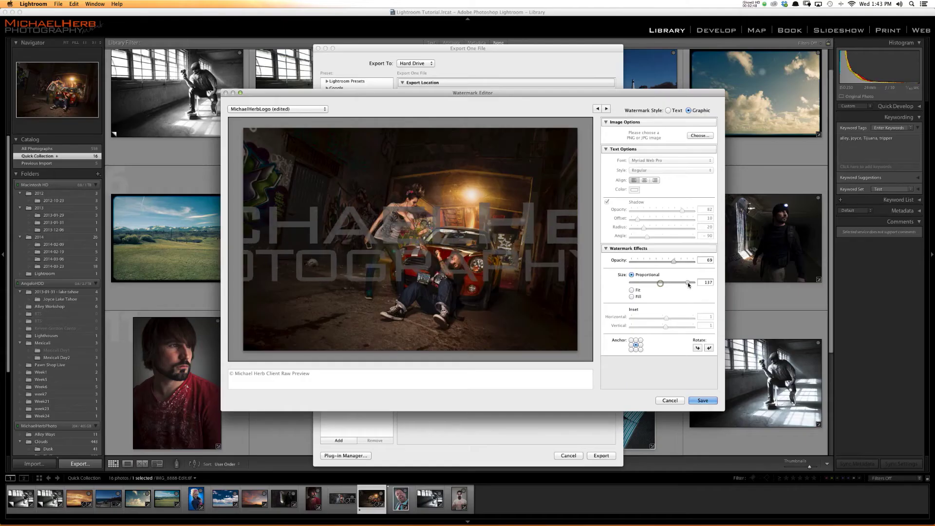
mouse_move(660, 283)
mouse_down()
mouse_move(726, 281)
mouse_move(643, 284)
mouse_up()
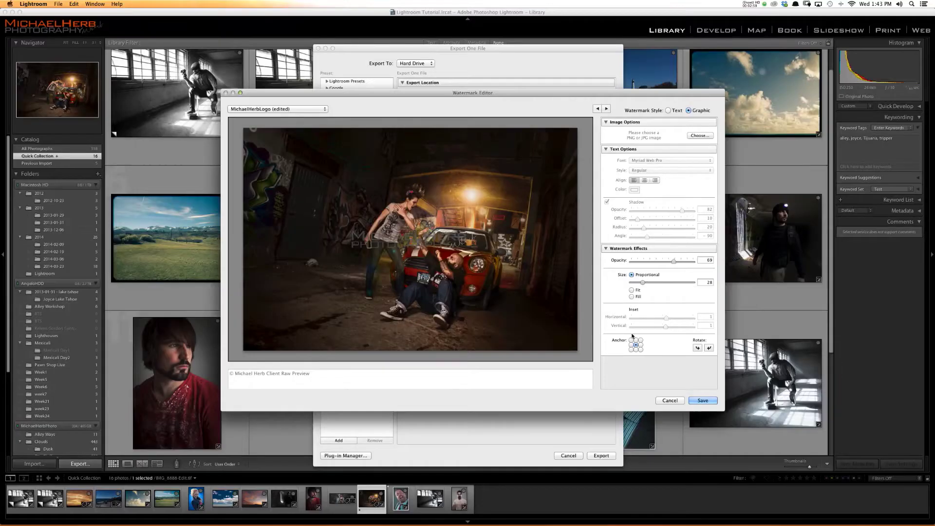
- Anchor the logo watermark in the photo's bottom-left corner and set its proportional size to 20
click(631, 349)
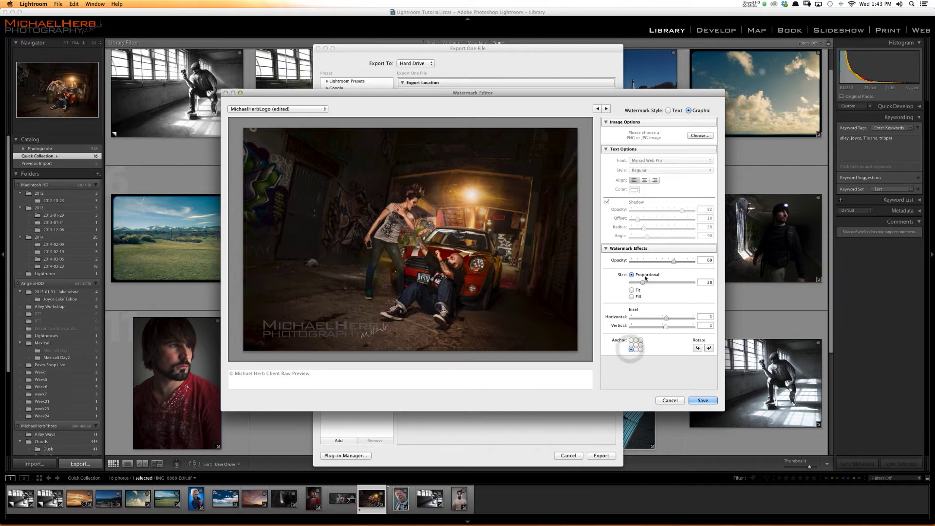
drag(640, 284, 635, 284)
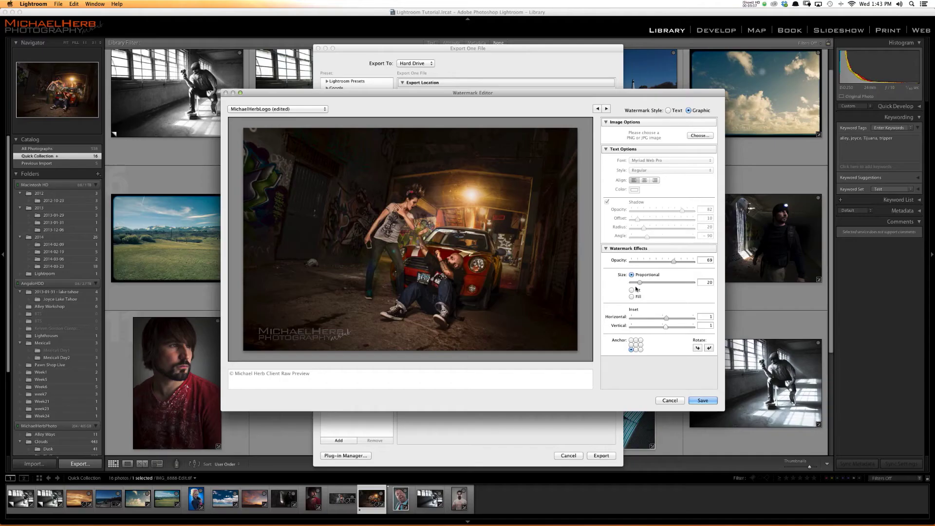
click(637, 286)
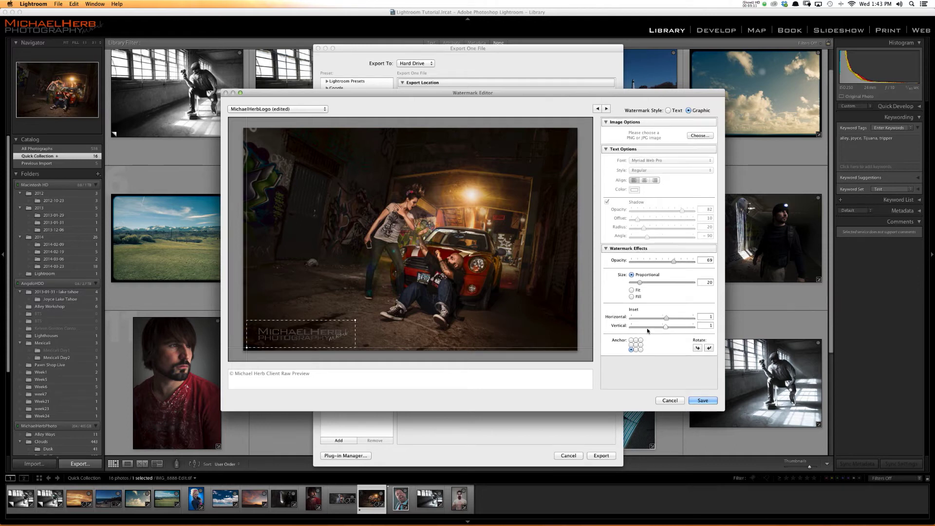
- Look through the watermark presets and their save and update options, and close the Watermark Editor without saving
click(283, 110)
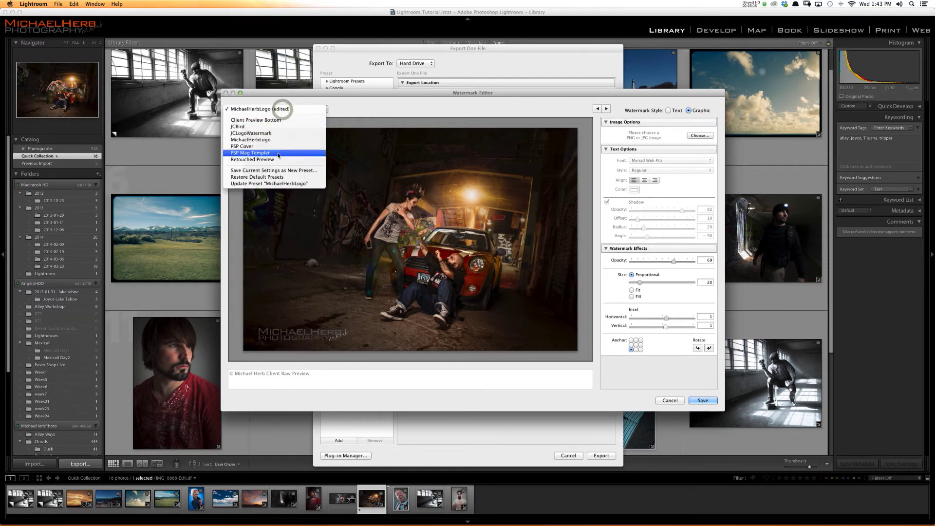
click(267, 185)
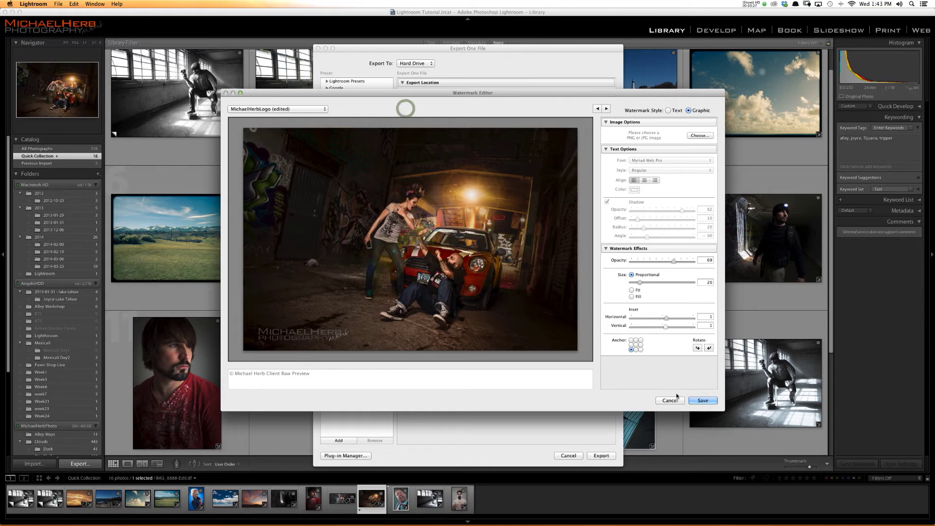
click(672, 400)
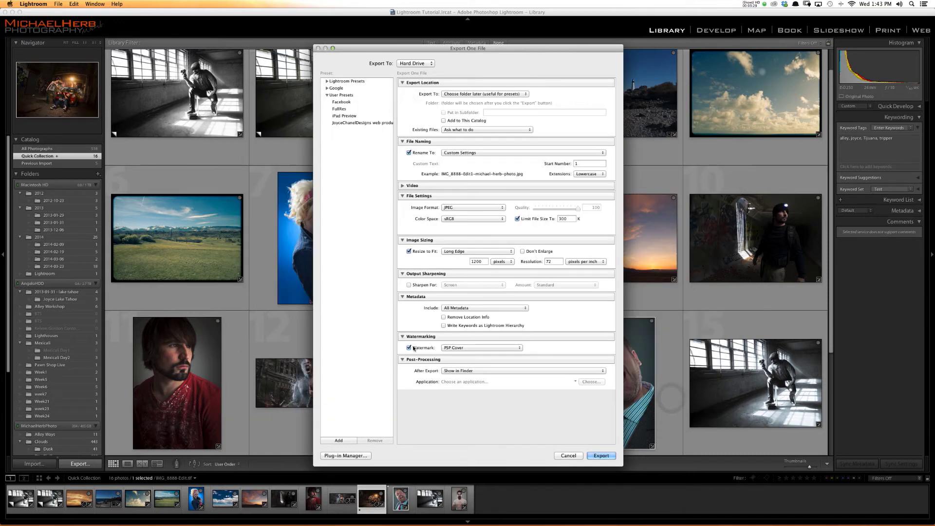
- Choose the MichaelHerbLogo watermark and export the photo into the existing "export" folder, using unique names for the duplicate file
click(471, 348)
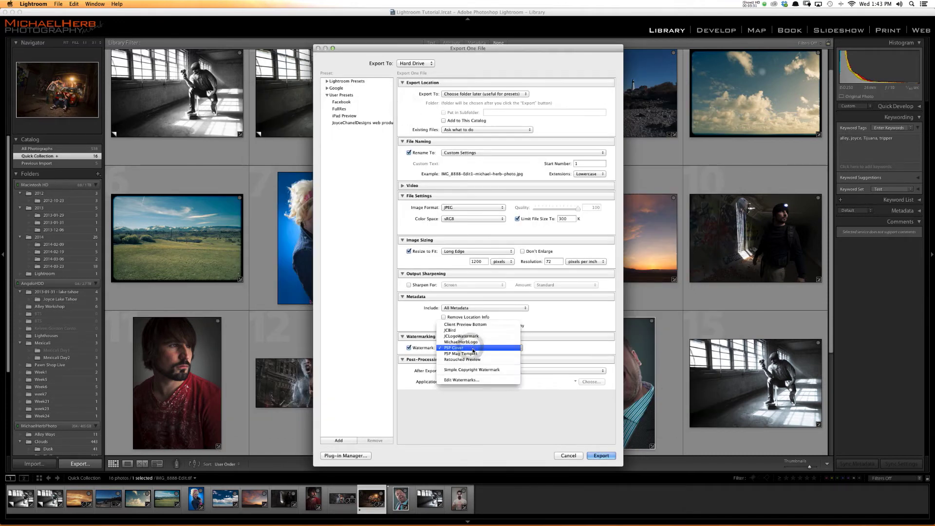
click(478, 343)
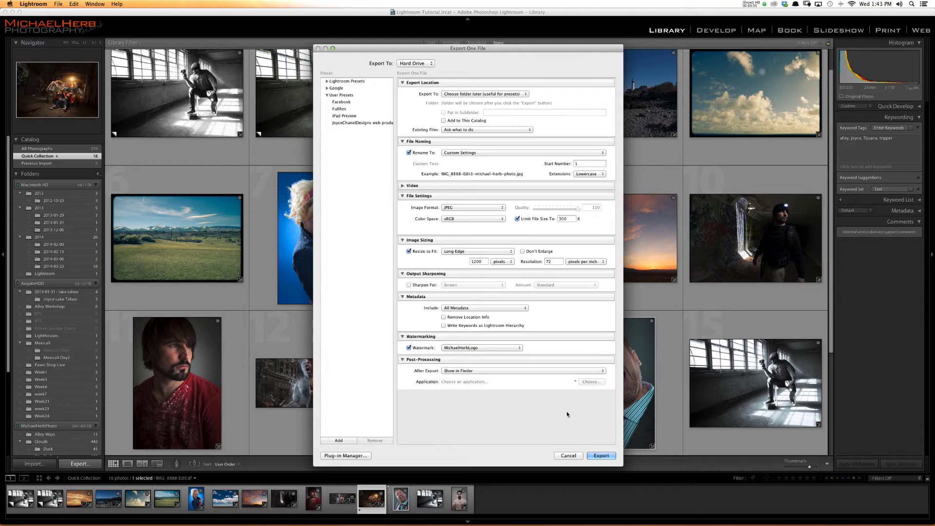
click(601, 455)
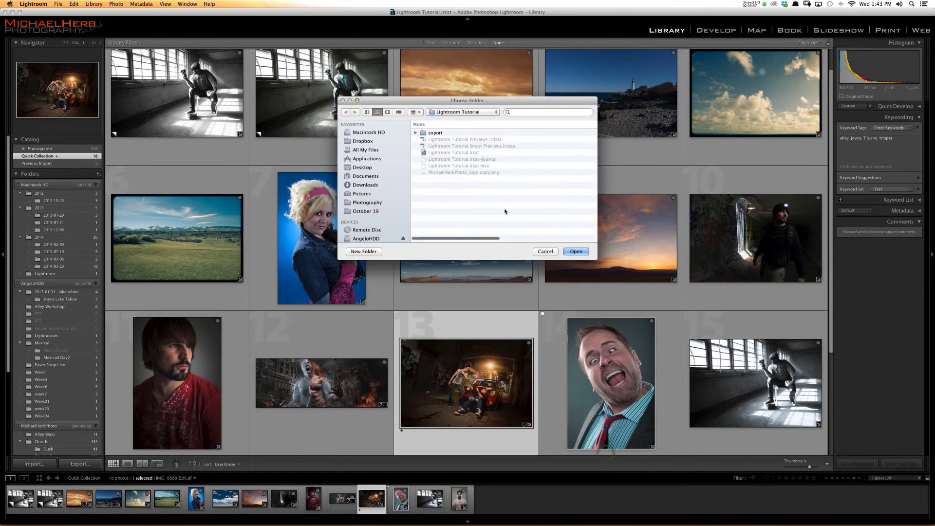
double_click(434, 135)
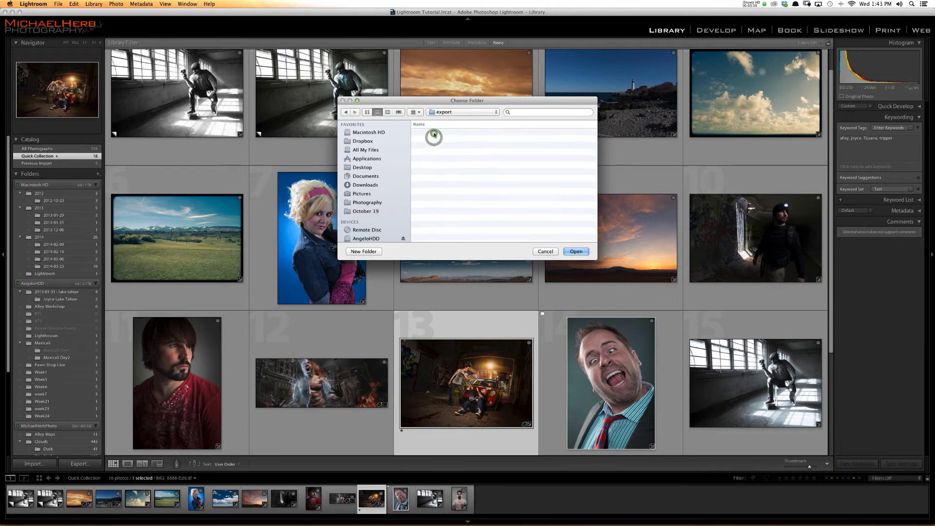
click(576, 251)
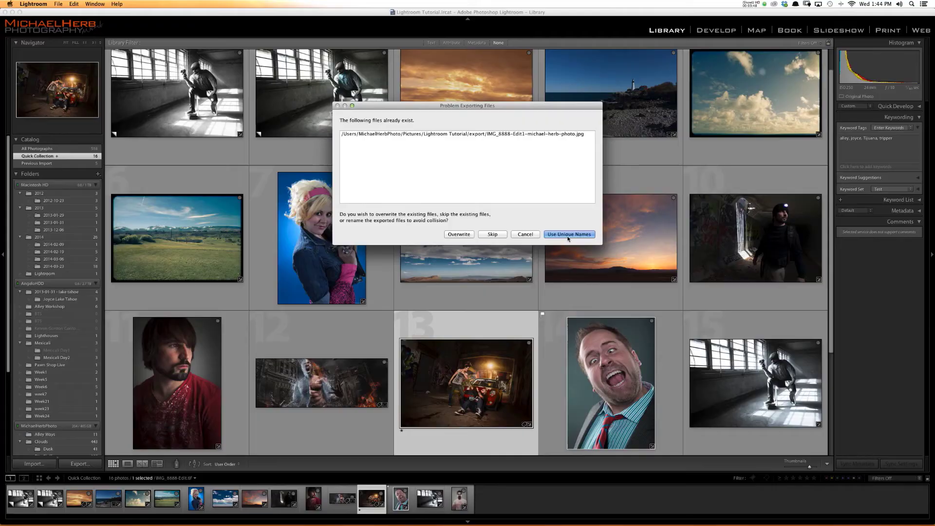
click(568, 236)
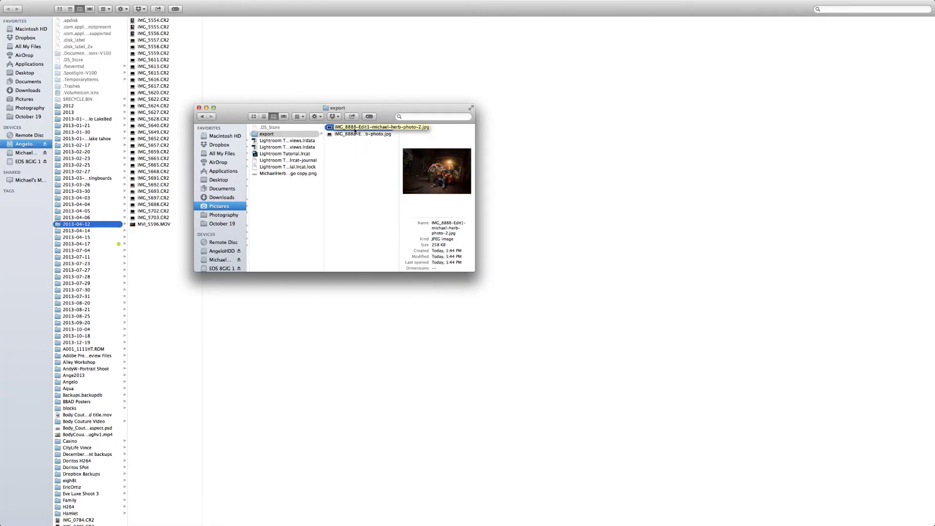
- Preview the first exported JPEG, made without the logo watermark, from the "export" folder in Finder
click(346, 134)
key(space)
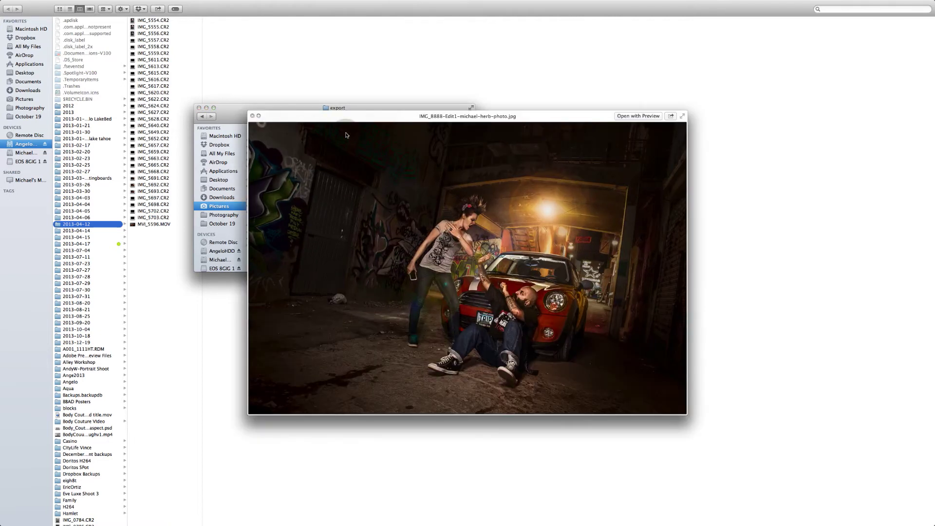
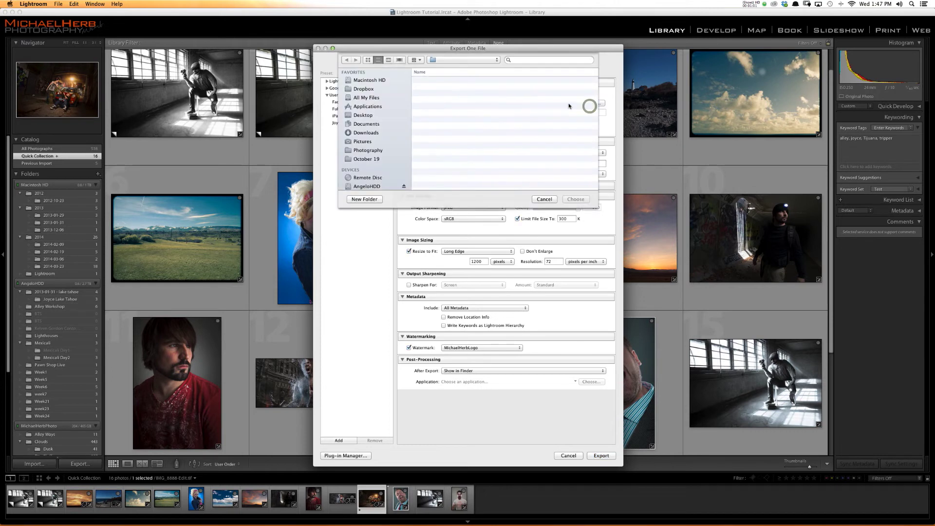
- Create a folder named Facebook inside Pictures > Lightroom Tutorial and choose it as the export folder
click(366, 150)
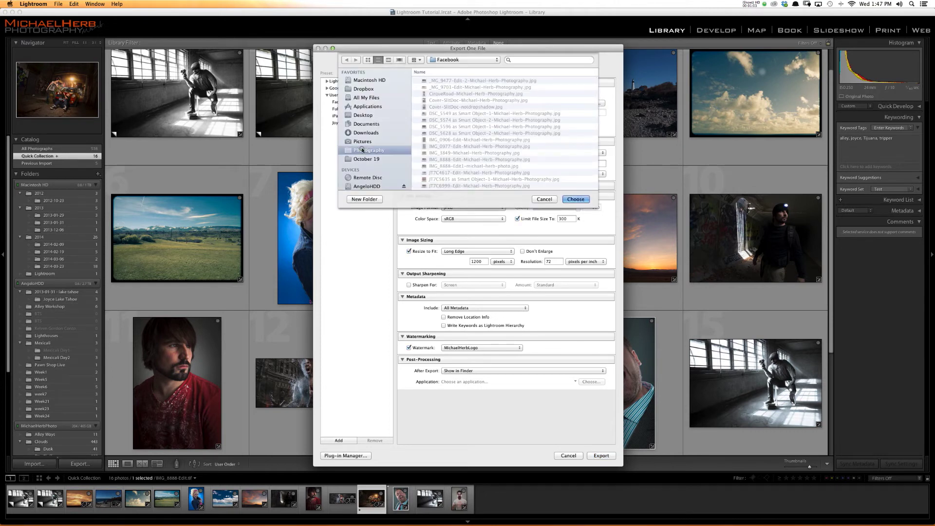
click(361, 142)
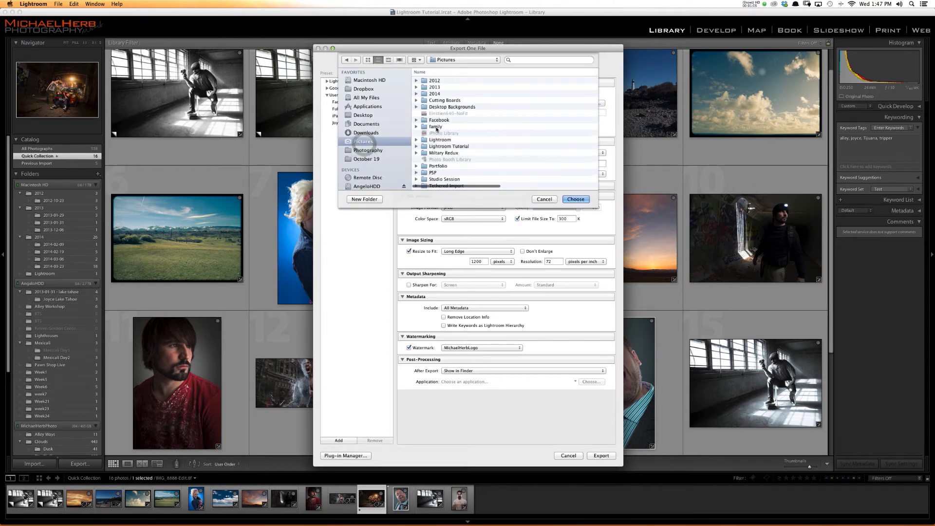
click(441, 147)
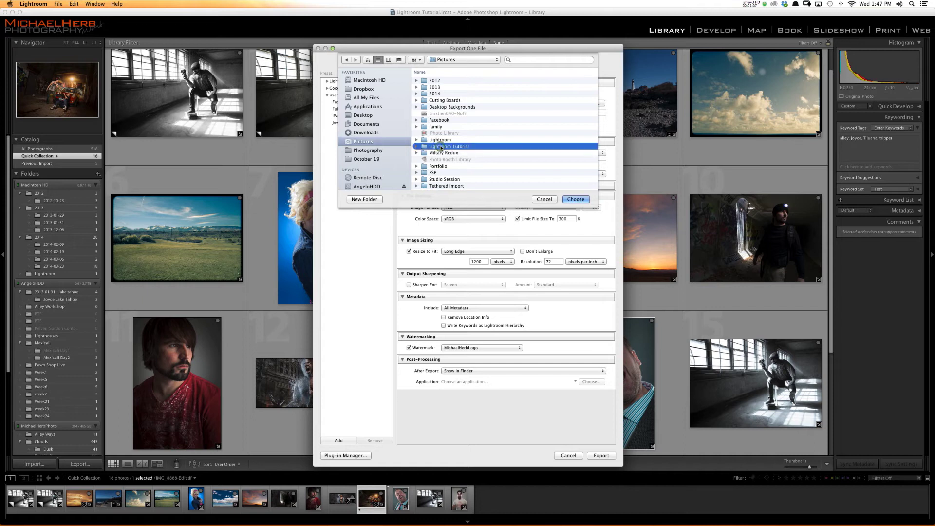
double_click(423, 147)
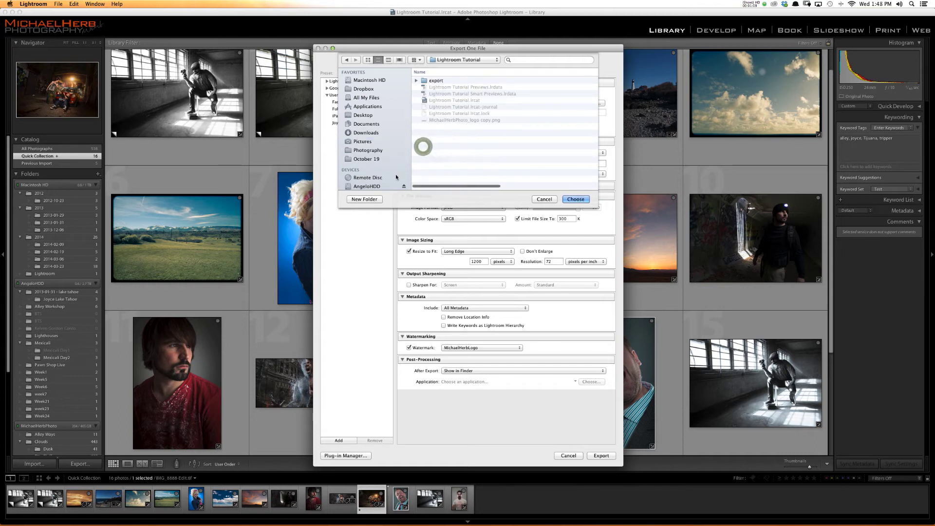
click(377, 200)
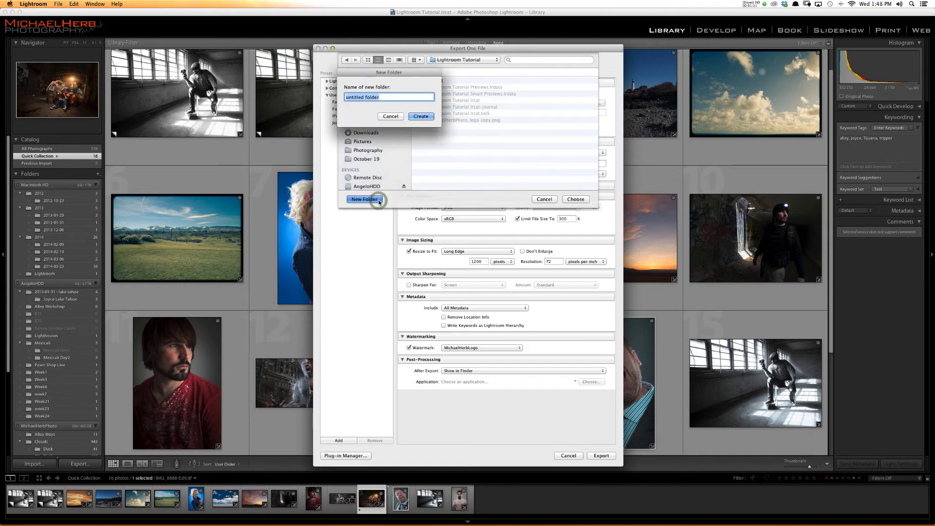
text(Face)
key(Return)
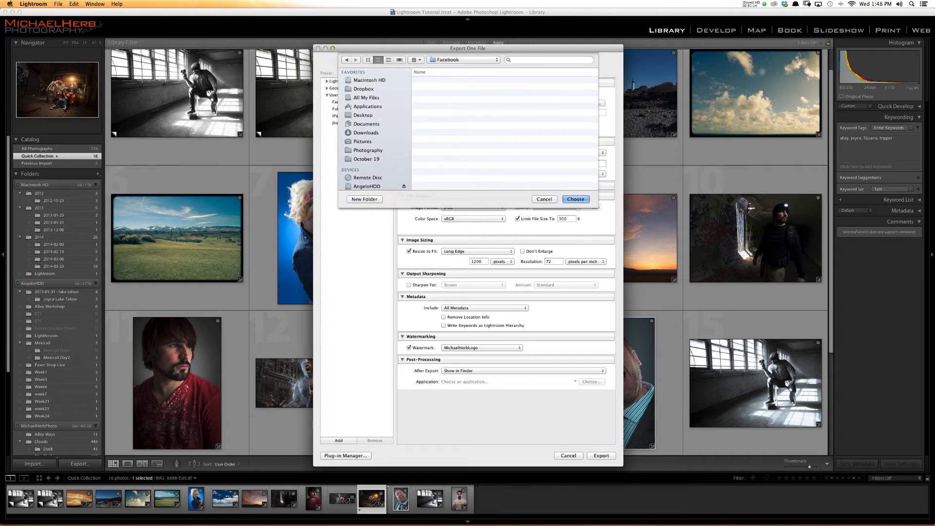
click(575, 199)
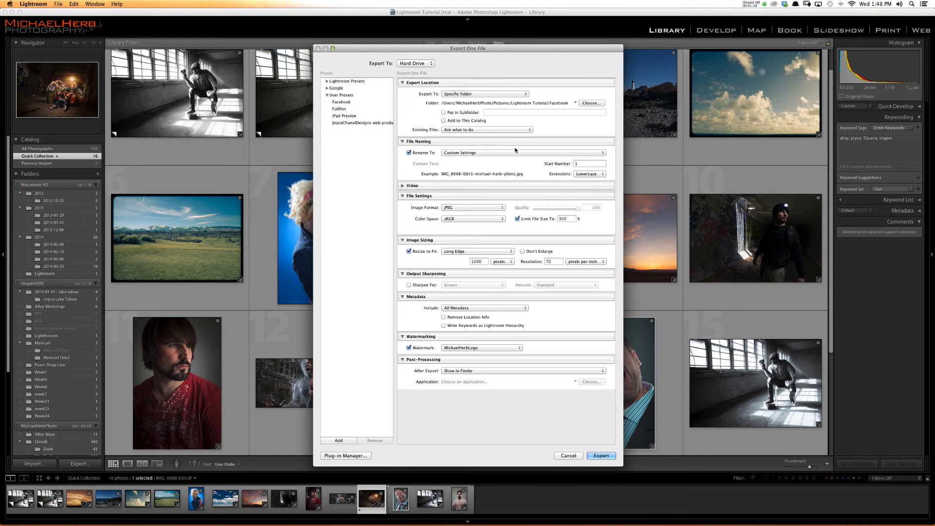
- Replace the custom filename template with Sequence # (1) followed by a hyphen and the photographer's hyphenated name
click(510, 150)
click(490, 219)
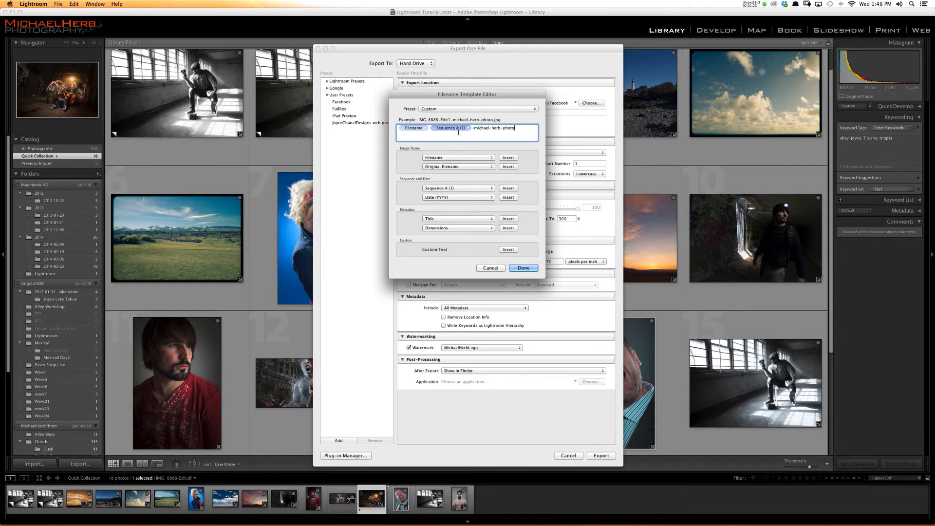
key(super+a)
key(BackSpace)
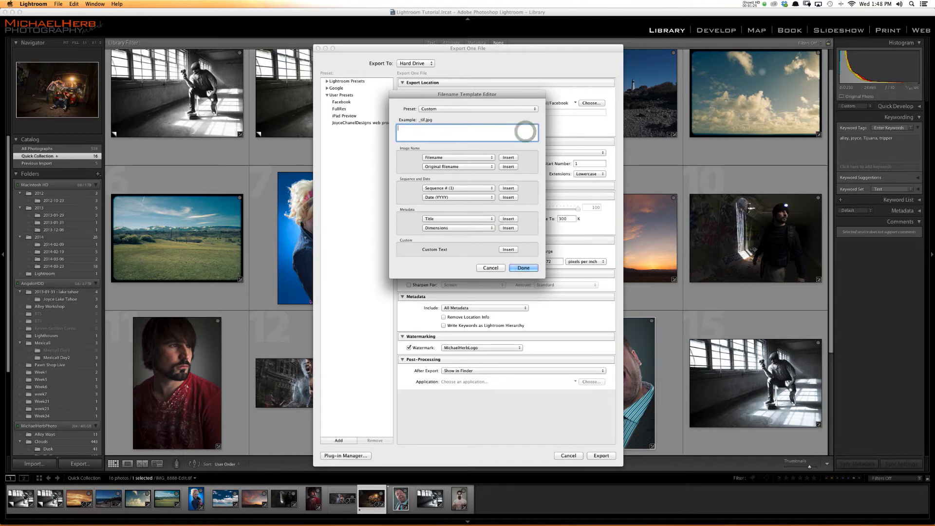
click(509, 188)
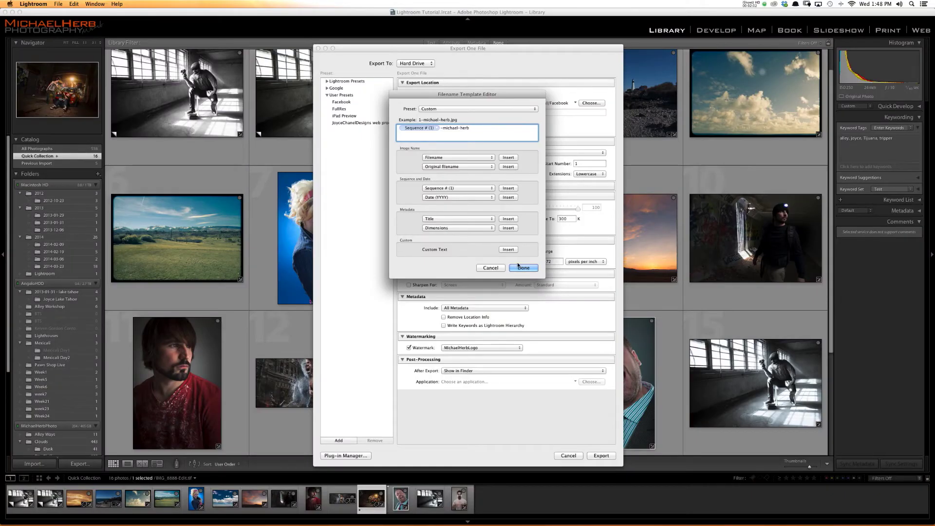
click(518, 267)
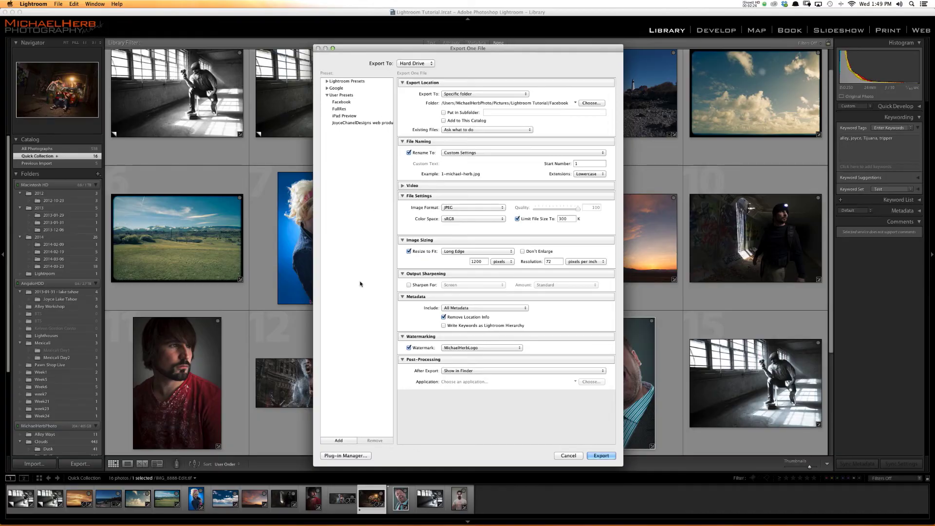
- Save the current export settings as a user preset named facebook2 and close the export dialog without exporting
click(339, 441)
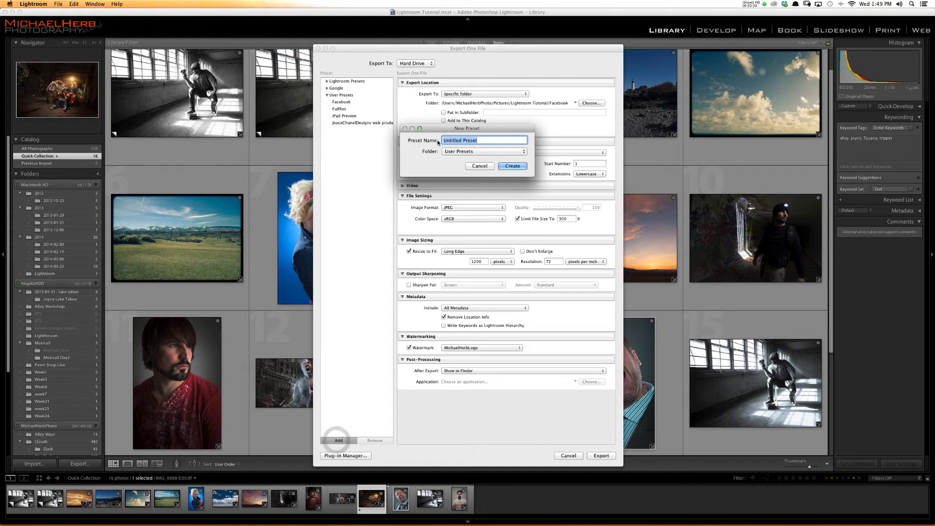
text(facebook2)
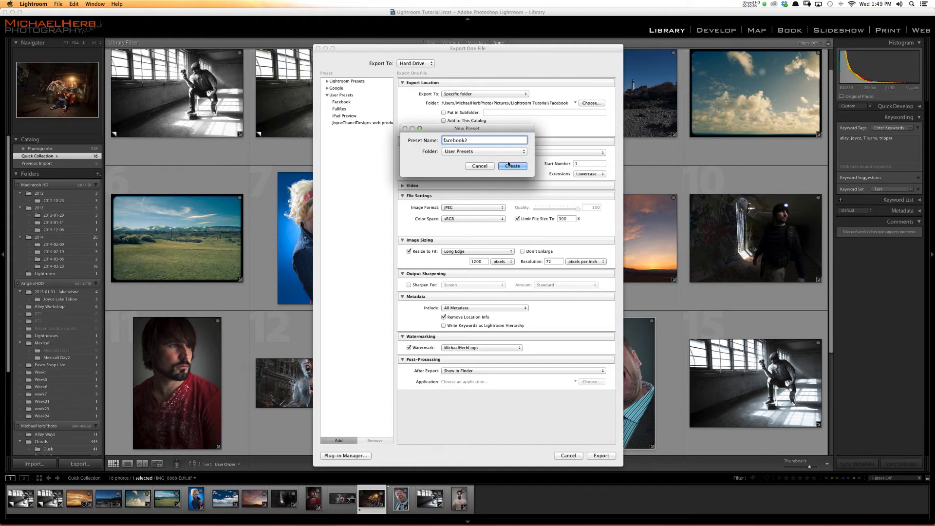
click(509, 165)
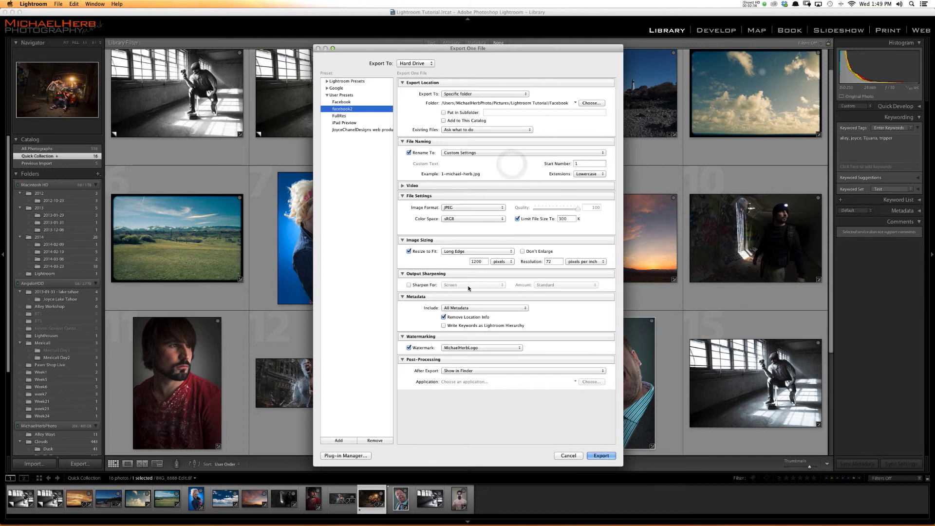
click(565, 454)
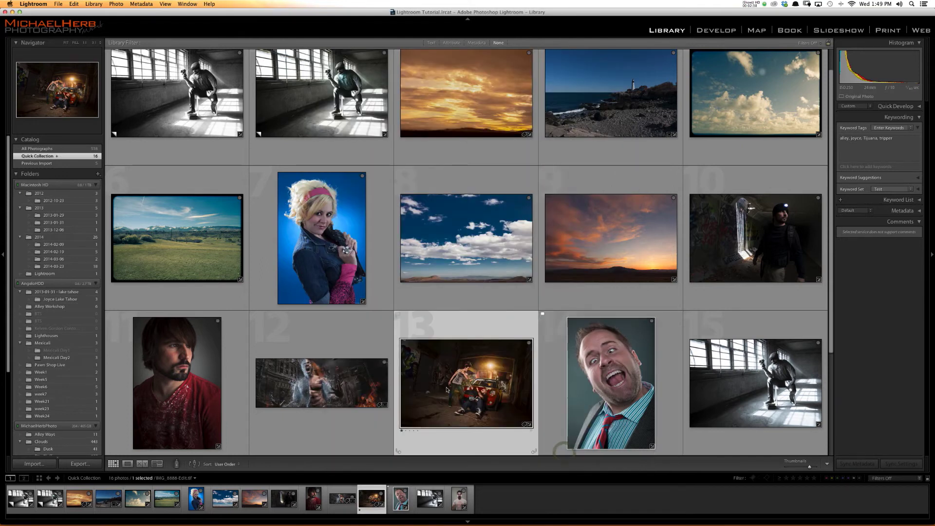
- Select the first 15 photos in the Quick Collection and export them with the facebook2 settings into the Facebook folder
scroll(437, 382, up, 2)
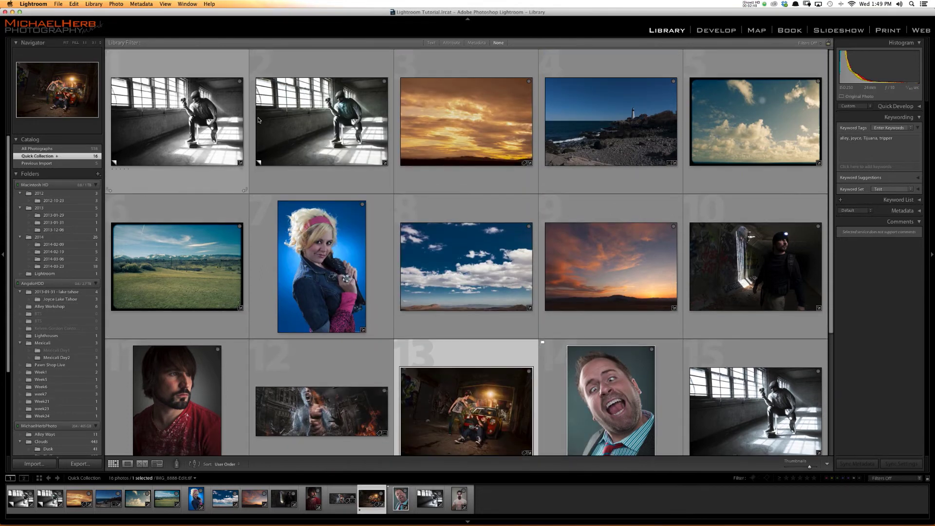
click(163, 118)
shift+click(758, 421)
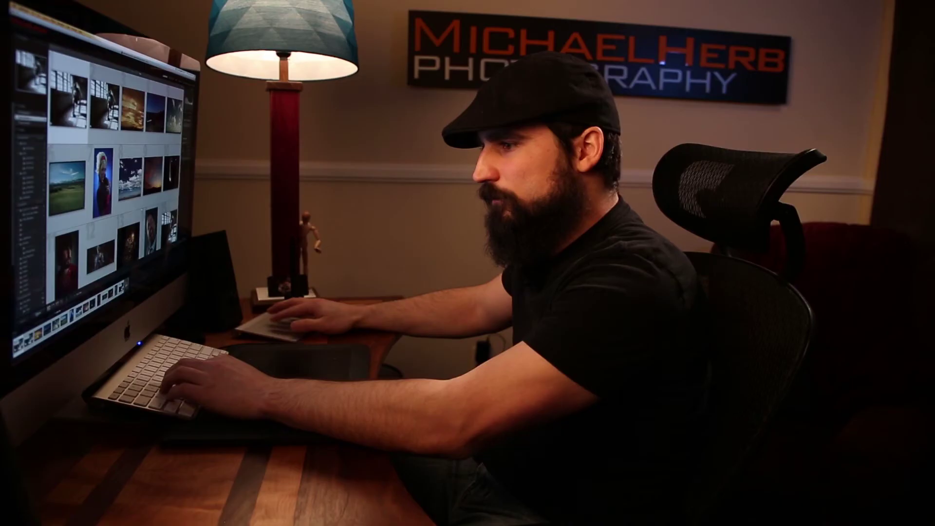
key(super+shift+e)
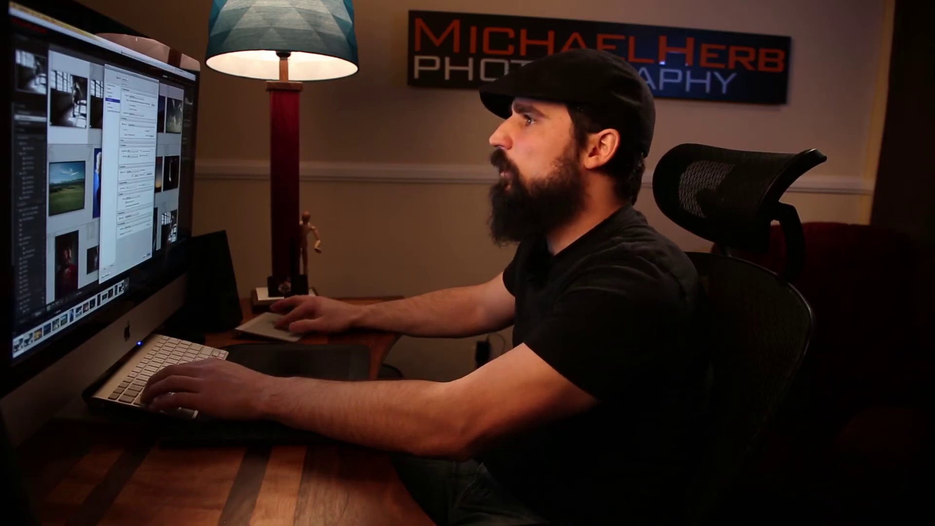
key(Escape)
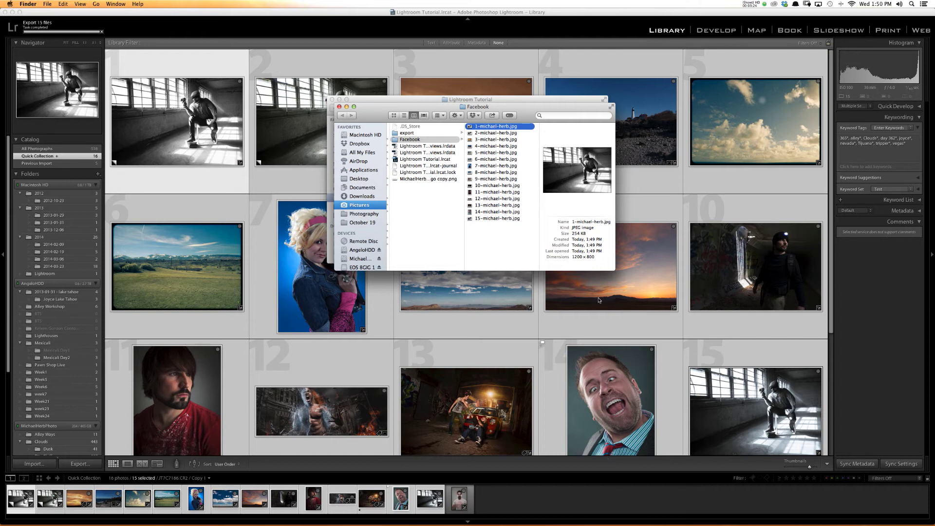
- Preview the first few exported JPEGs from the Facebook folder in Finder
key(space)
key(Down)
key(Down)
key(Down)
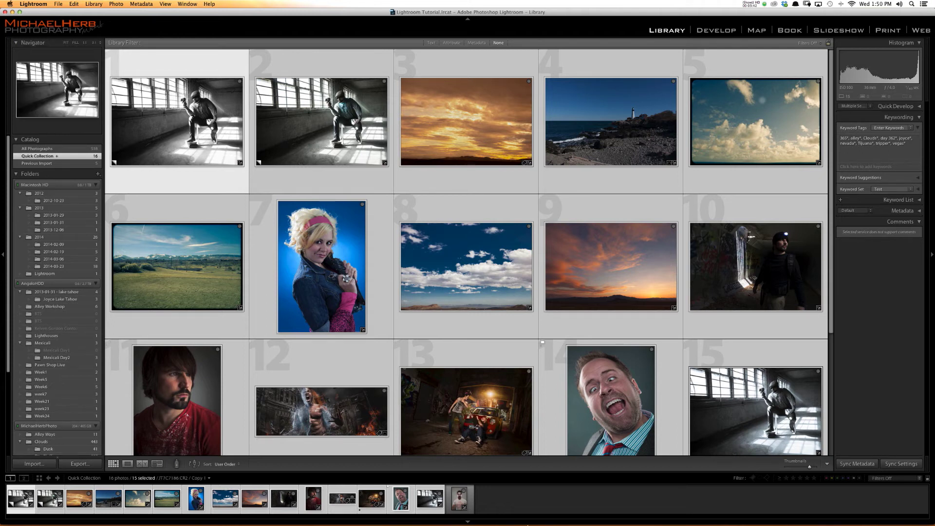
- Select the last five photos, 12 to 16, and export them with the facebook2 preset, overwriting the existing files
click(458, 495)
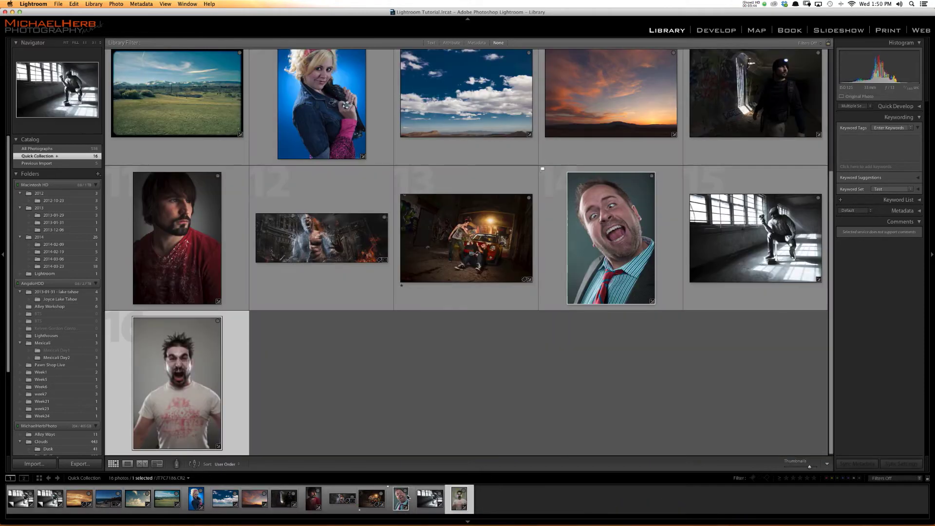
click(342, 497)
shift+click(458, 497)
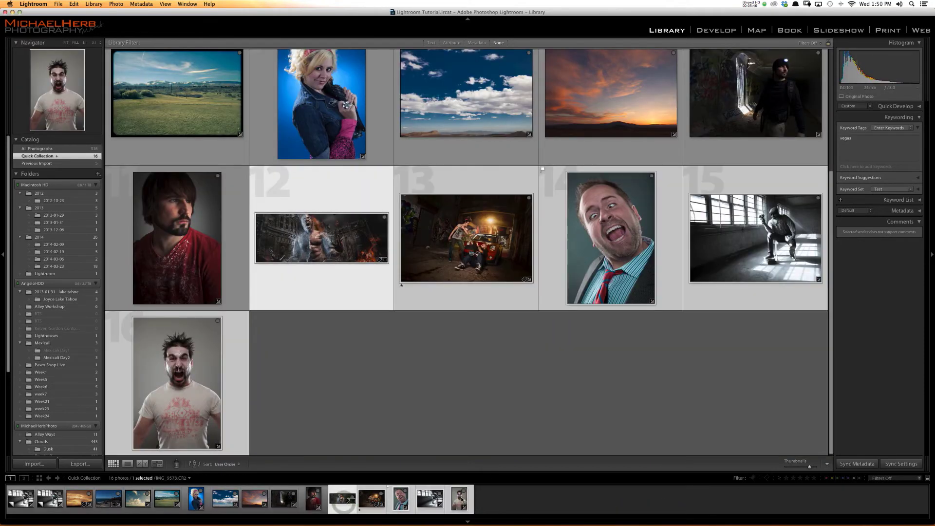
right_click(428, 500)
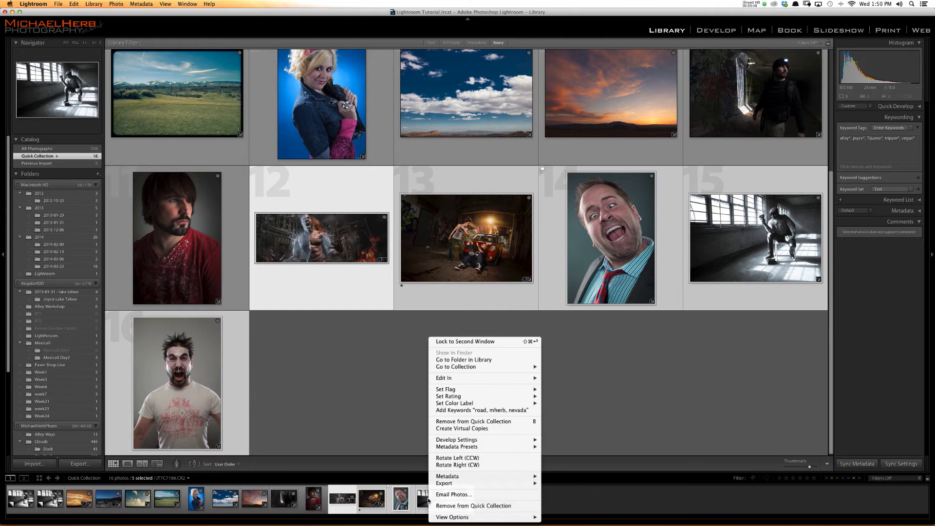
mouse_move(453, 485)
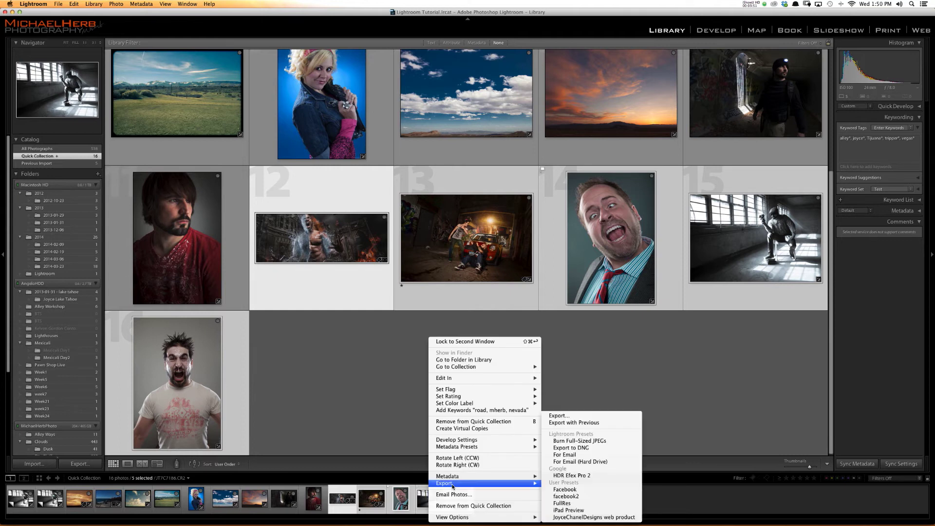
click(566, 496)
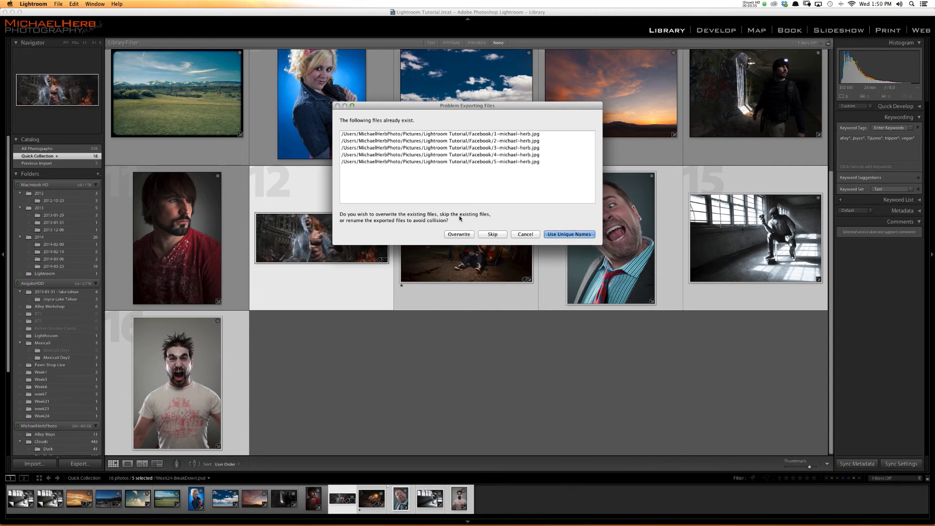
click(462, 234)
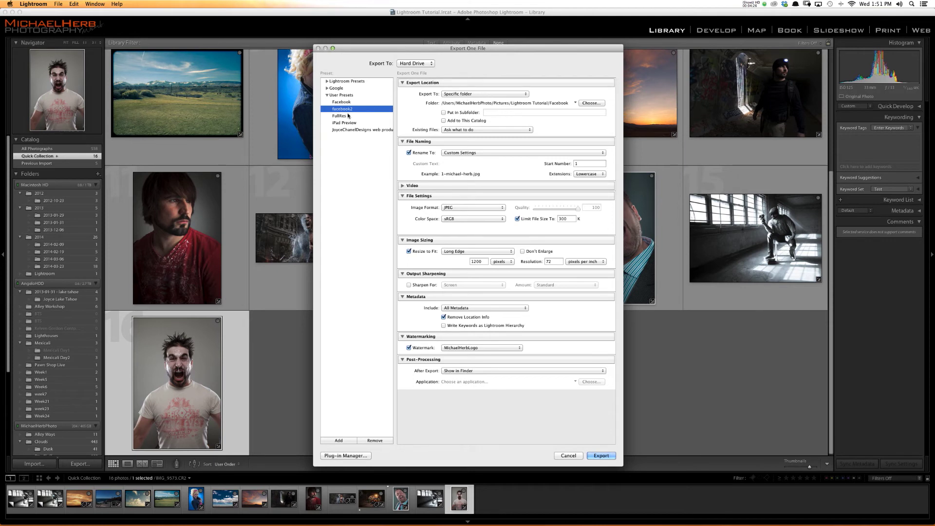
- Look through the built-in Lightroom Presets group in the export preset list and collapse it again
click(328, 81)
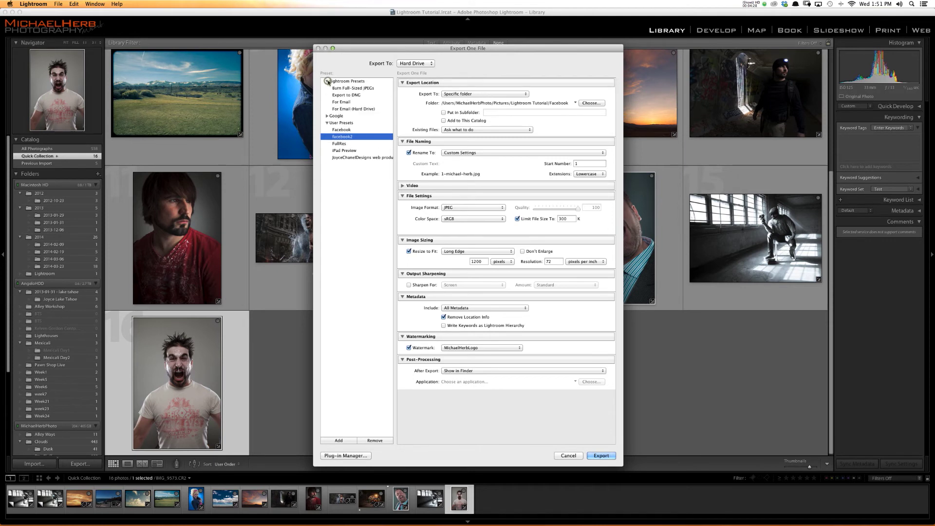
click(339, 82)
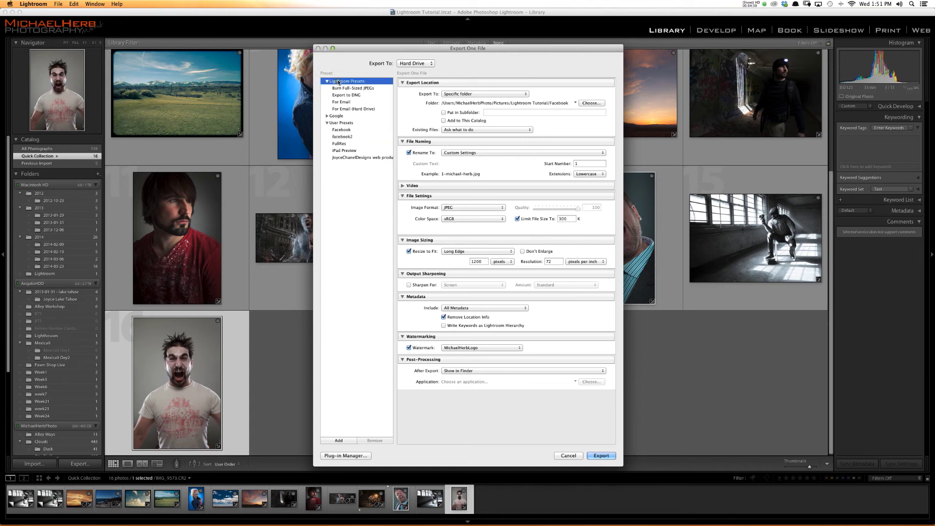
click(327, 81)
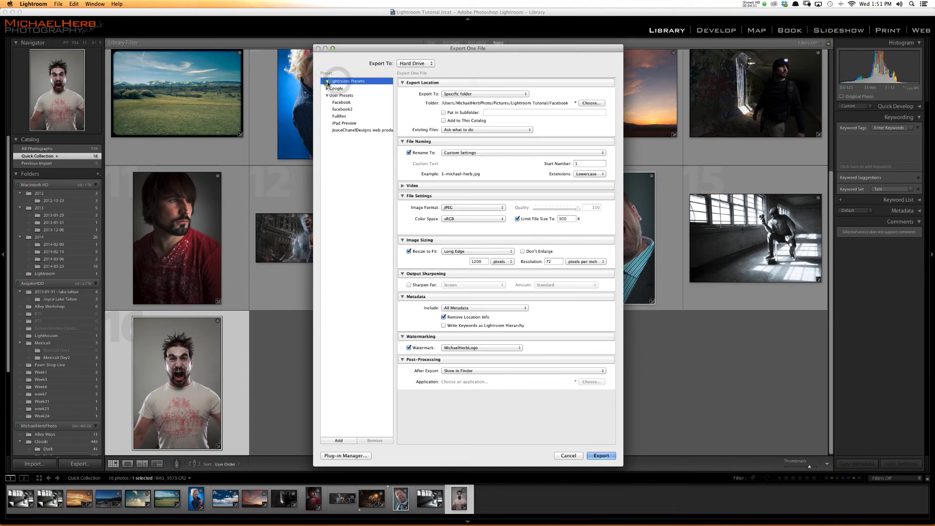
- Keep exporting to a specific folder and choose a new folder named Full Res inside Lightroom Tutorial as the destination
click(485, 96)
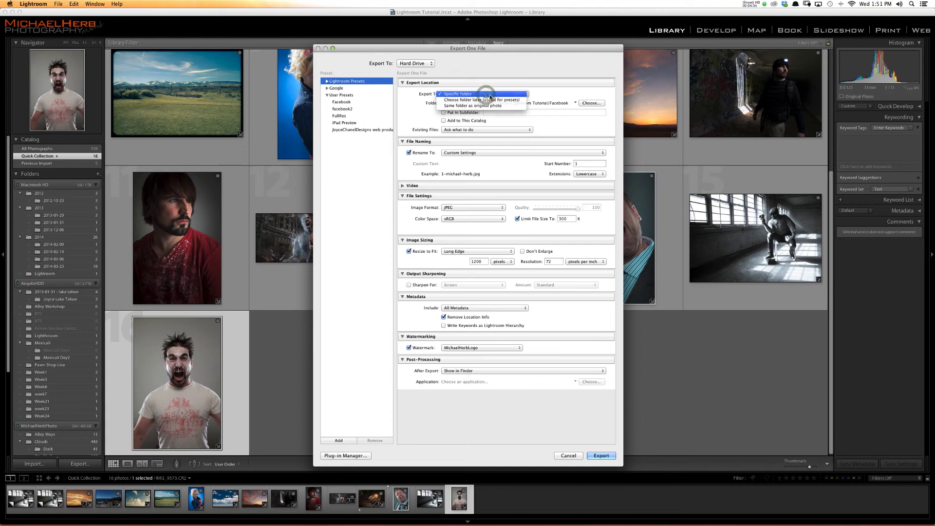
click(486, 95)
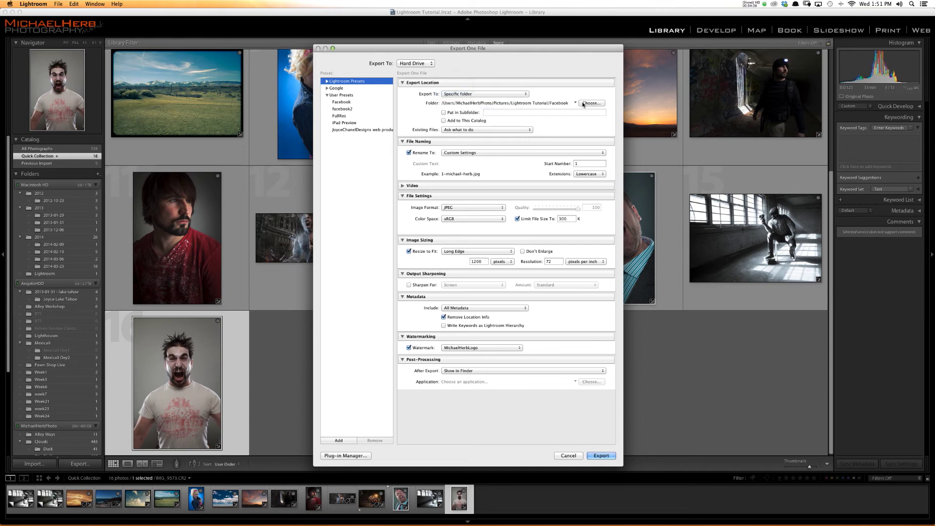
click(583, 104)
click(464, 61)
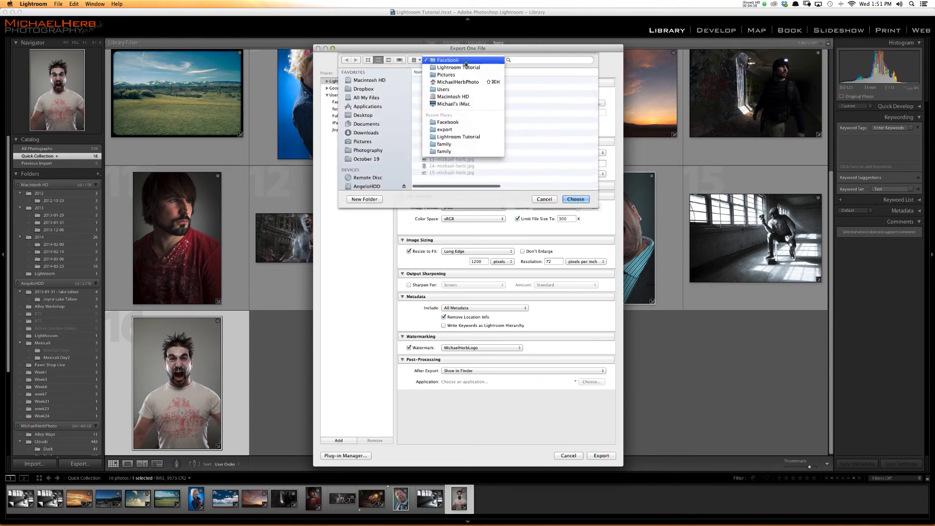
click(462, 67)
click(364, 199)
text(Full Res)
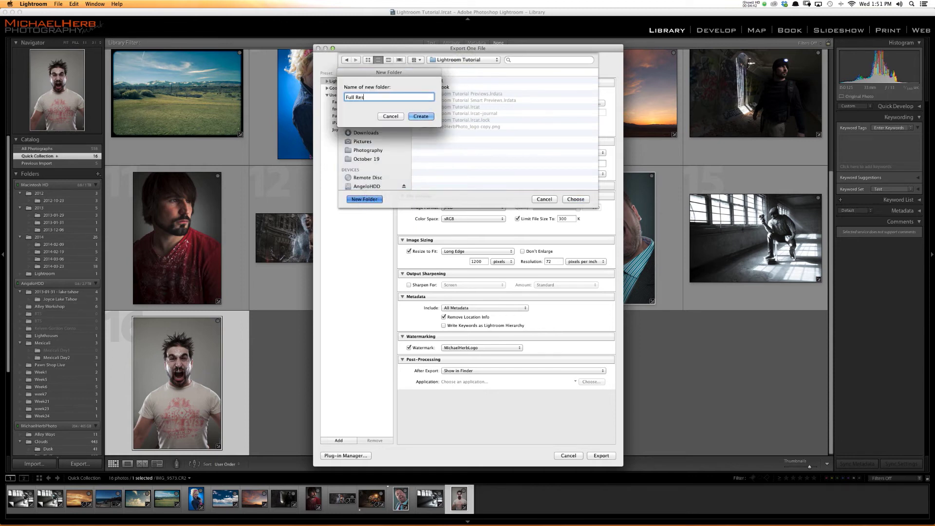
click(421, 116)
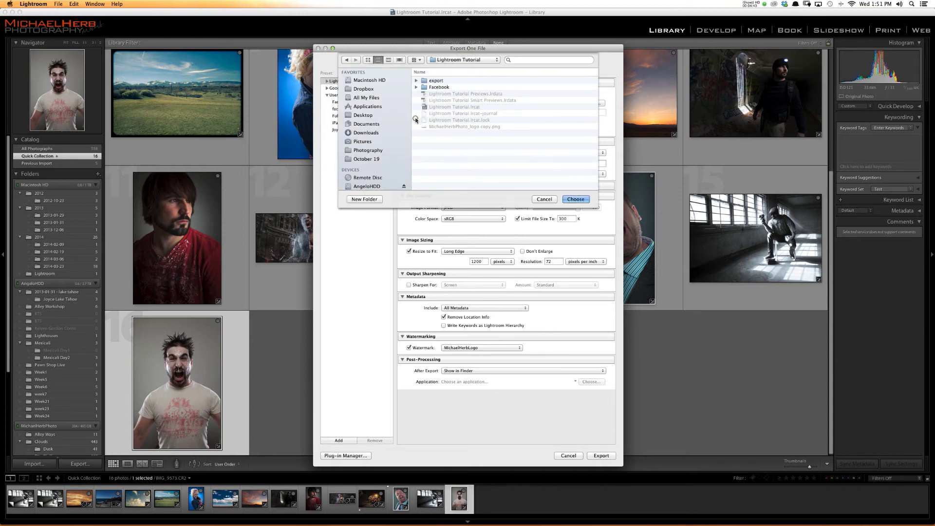
click(576, 200)
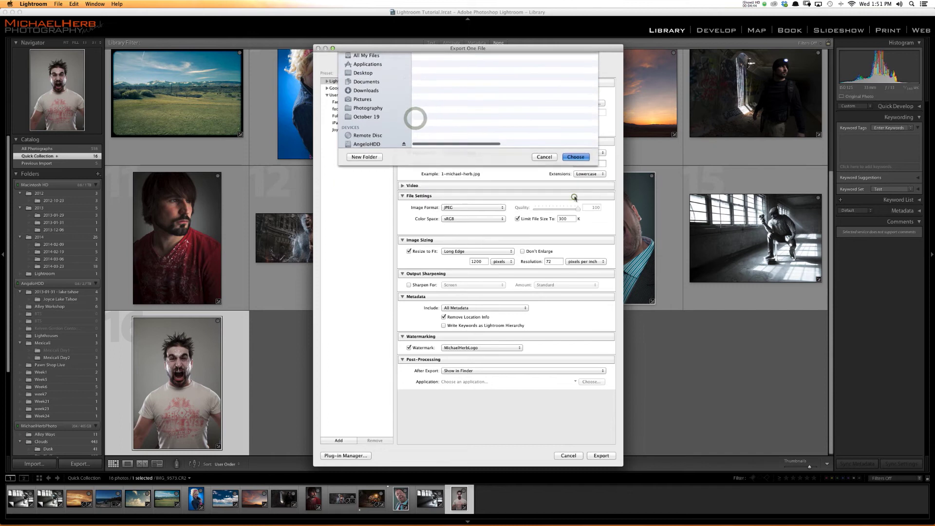
- Remove the file size limit, turn off resizing, and set the export resolution to 300 pixels per inch
click(516, 218)
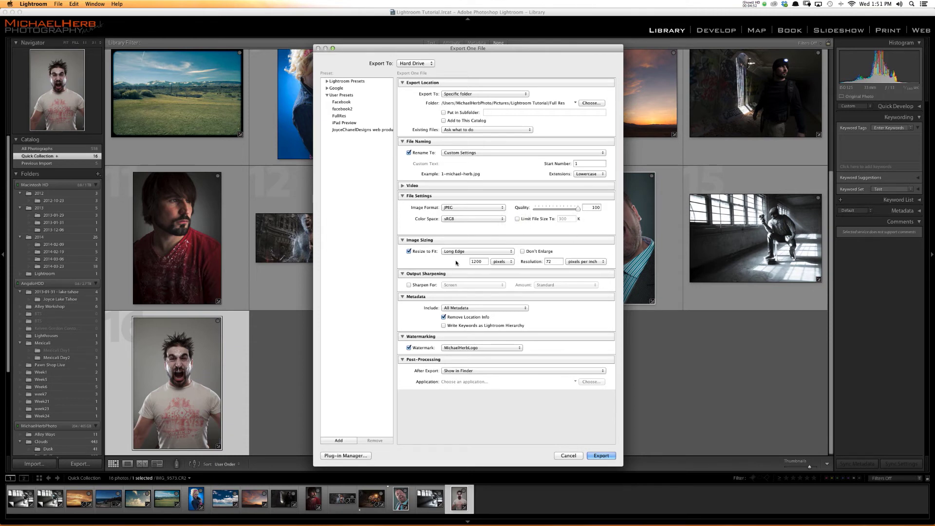
click(429, 253)
click(552, 261)
text(300)
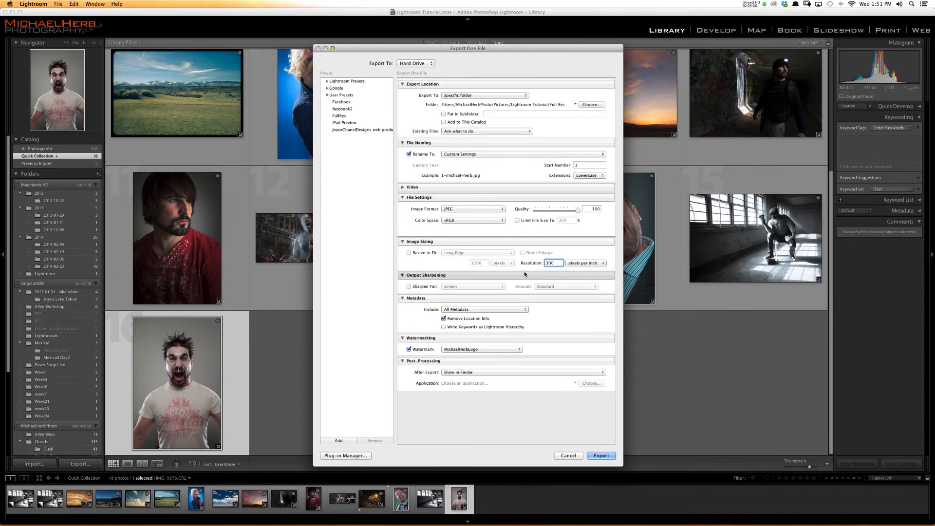
- Edit the custom filename template so that -Full-Res is appended after the existing sequence number and name text
click(490, 155)
click(475, 219)
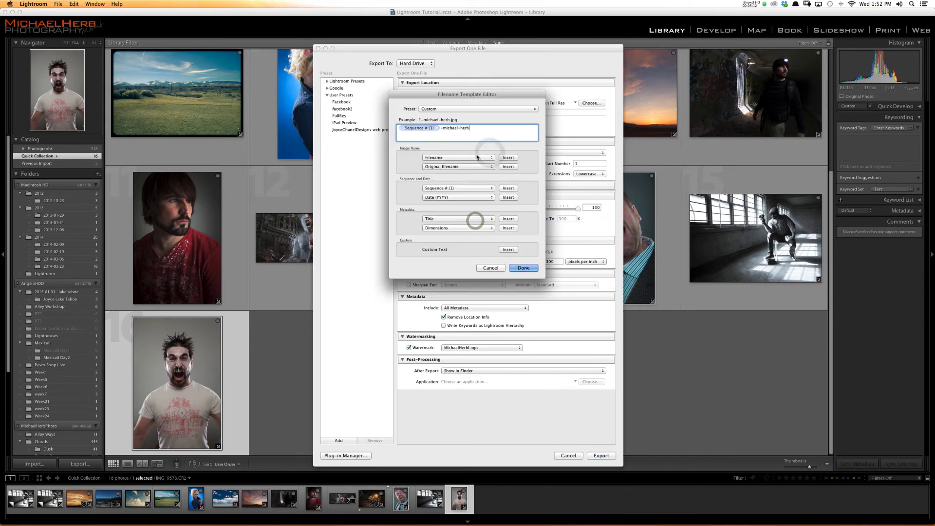
text(Full-Res)
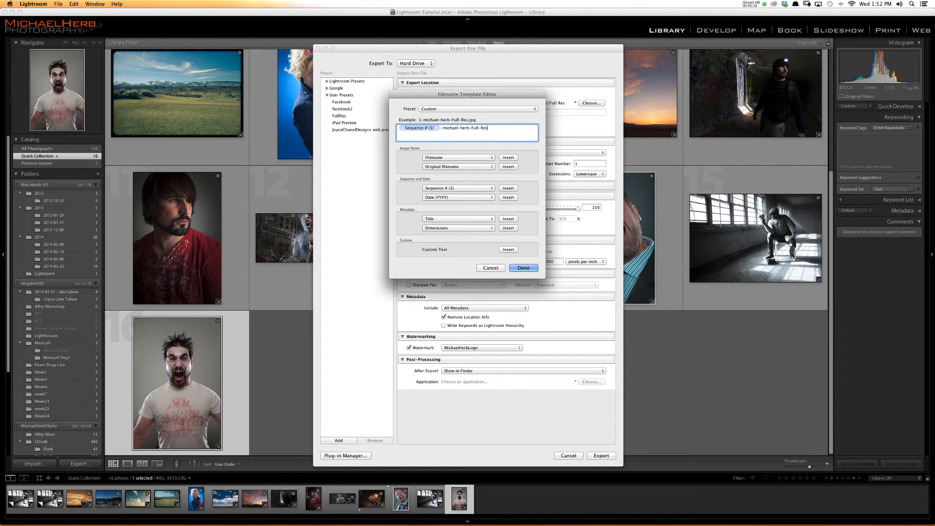
click(522, 267)
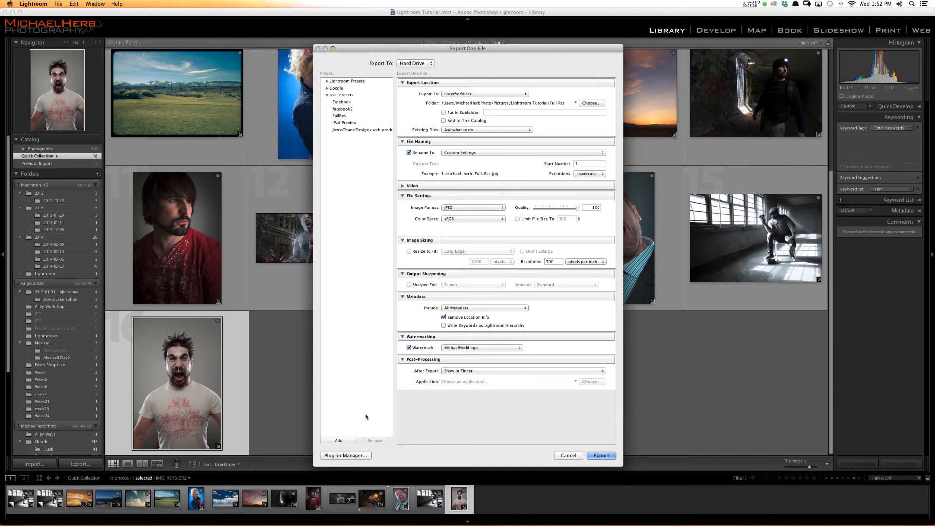
- Save the current export settings as a user preset named Full Res 2 and close the export dialog without exporting
click(339, 441)
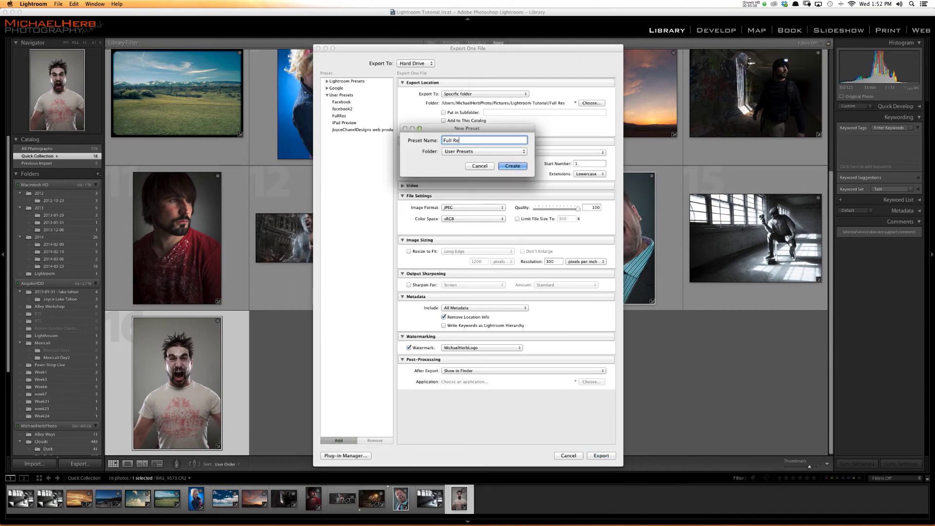
key(Return)
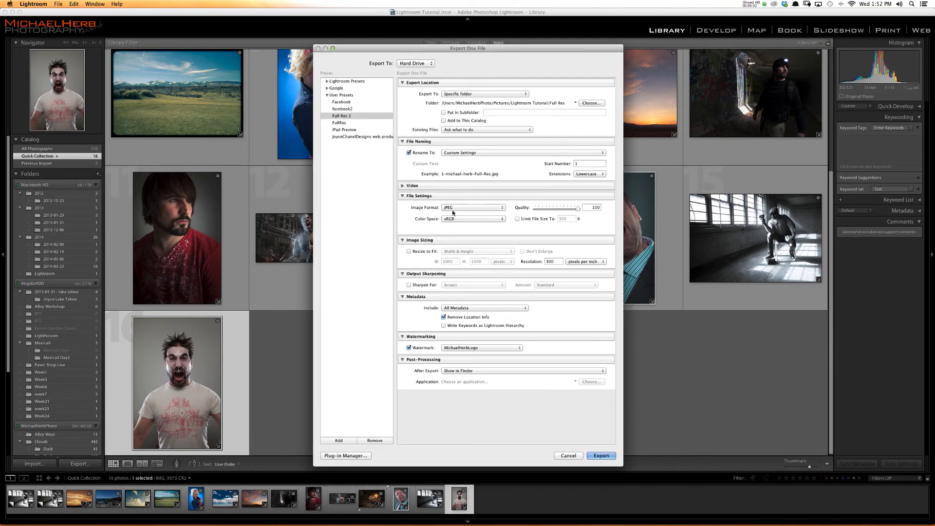
click(586, 456)
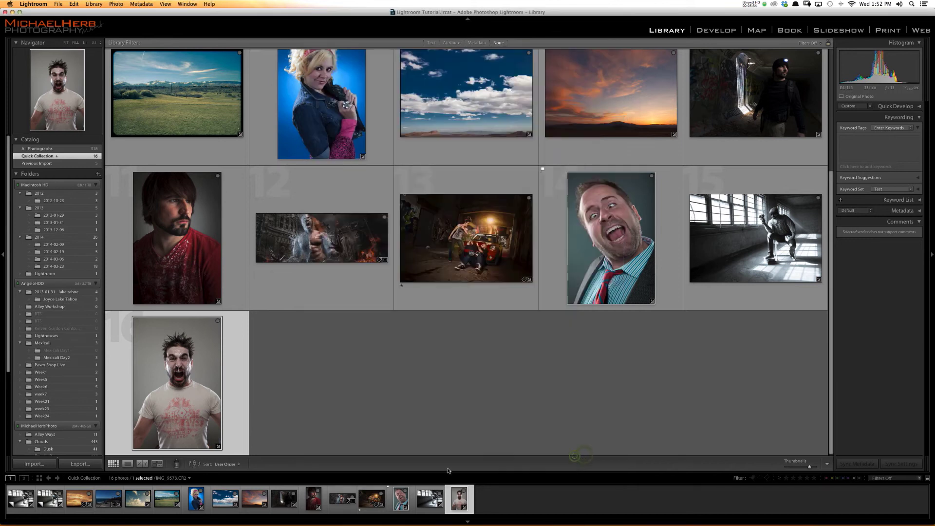
- Select photo 13, export it with the Full Res 2 preset, and preview the exported JPEG in Finder
click(376, 508)
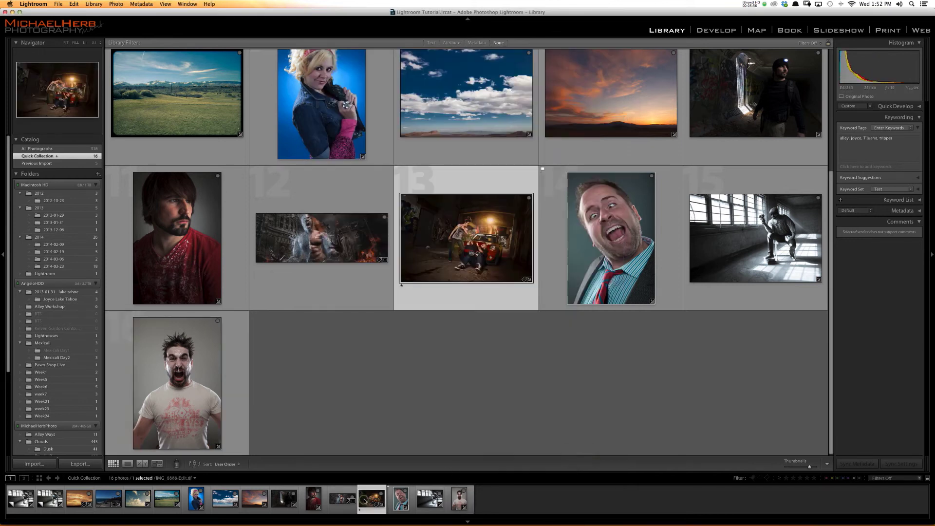
right_click(364, 501)
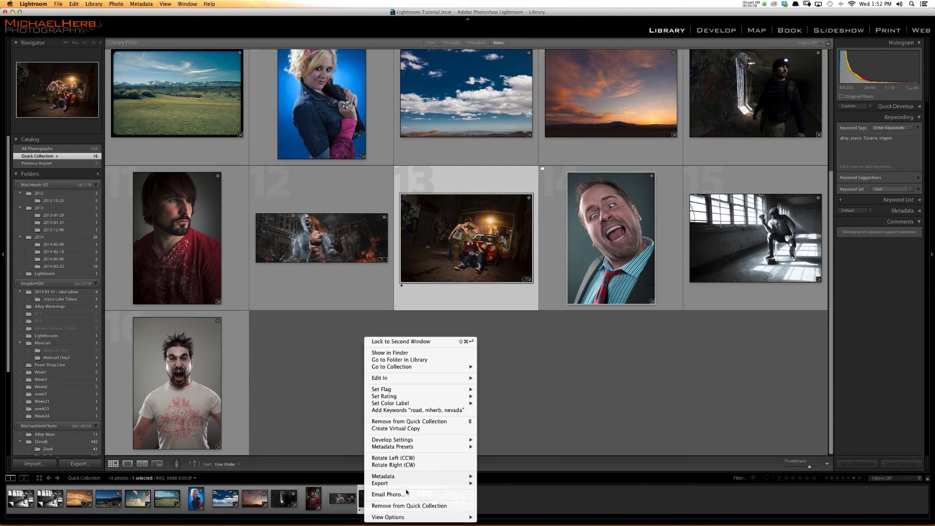
mouse_move(409, 485)
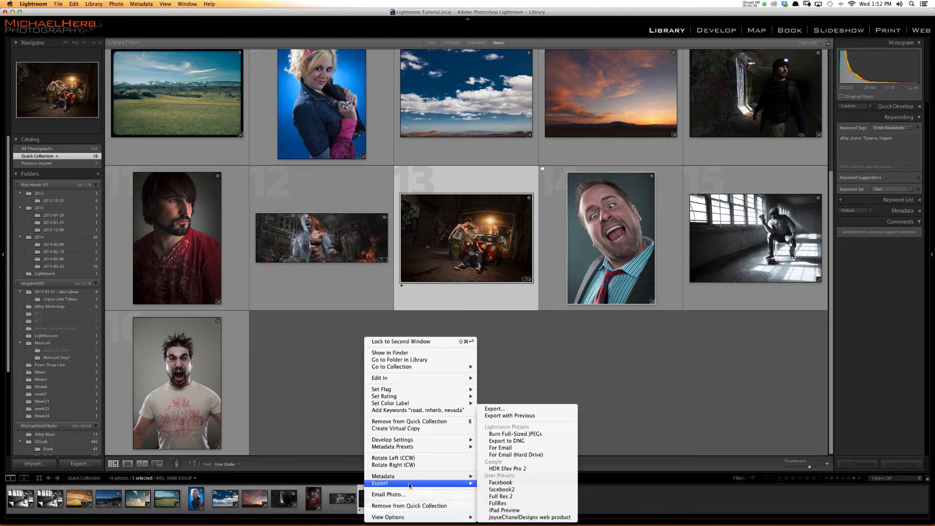
click(509, 497)
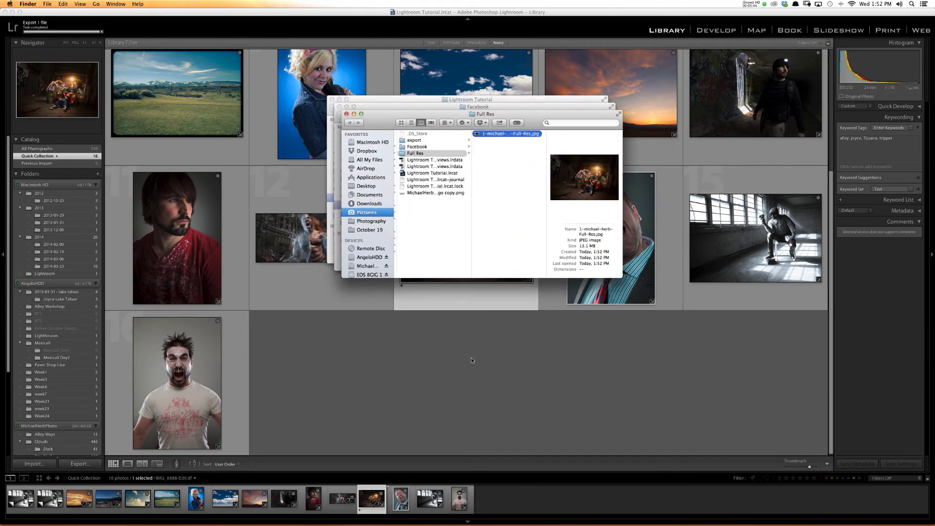
key(space)
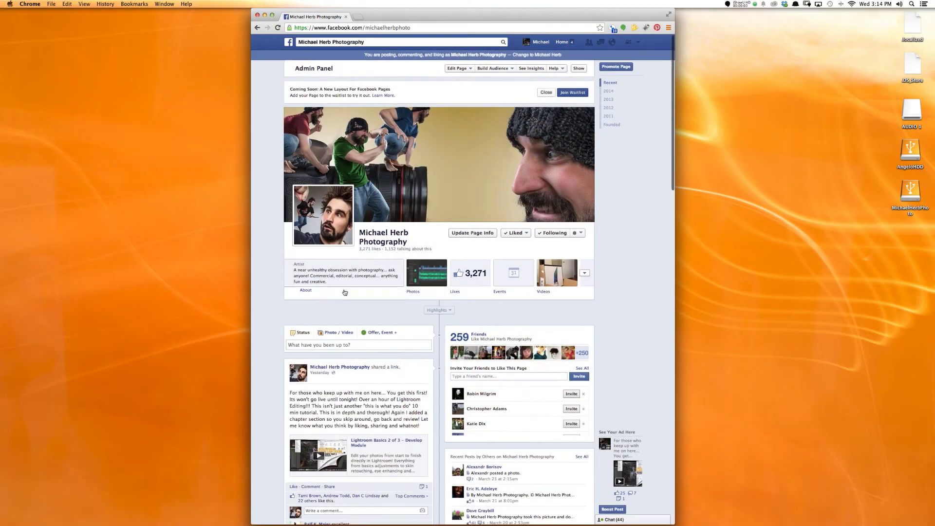
scroll(344, 291, down, 3)
scroll(344, 291, down, 2)
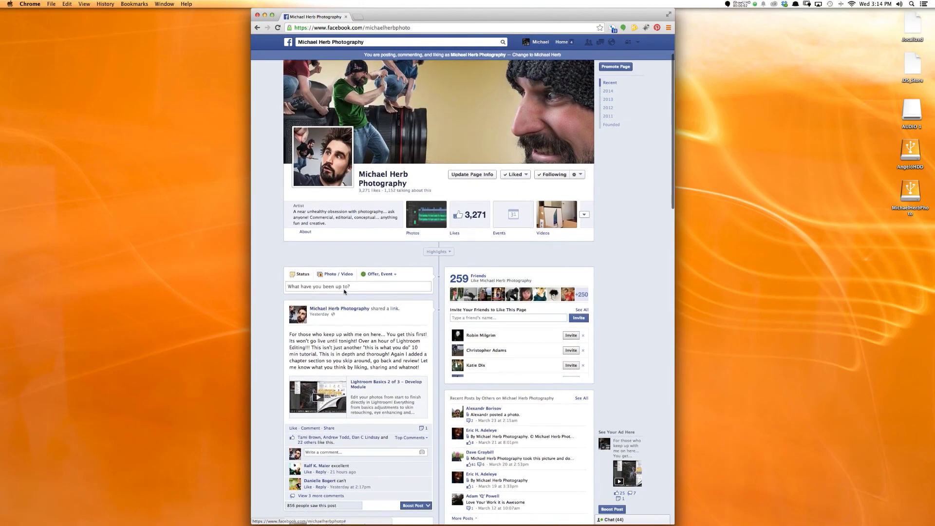
scroll(345, 289, down, 3)
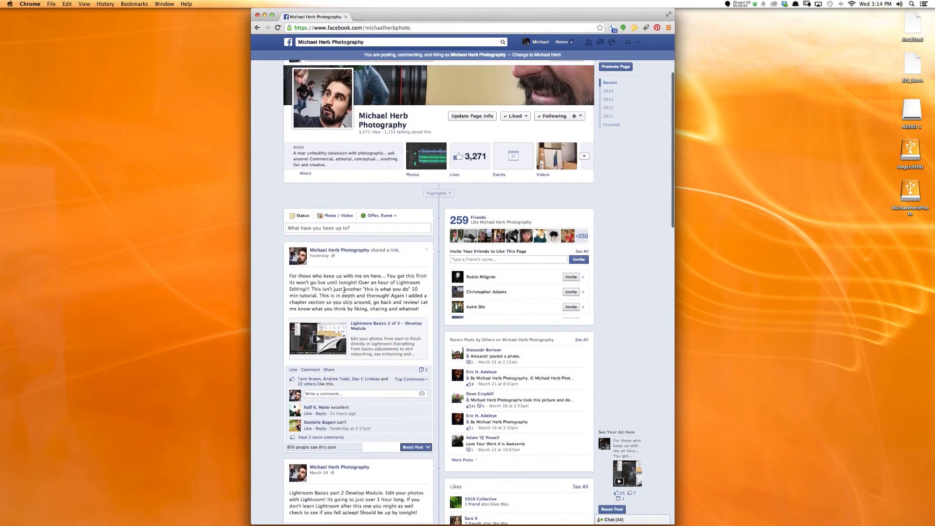